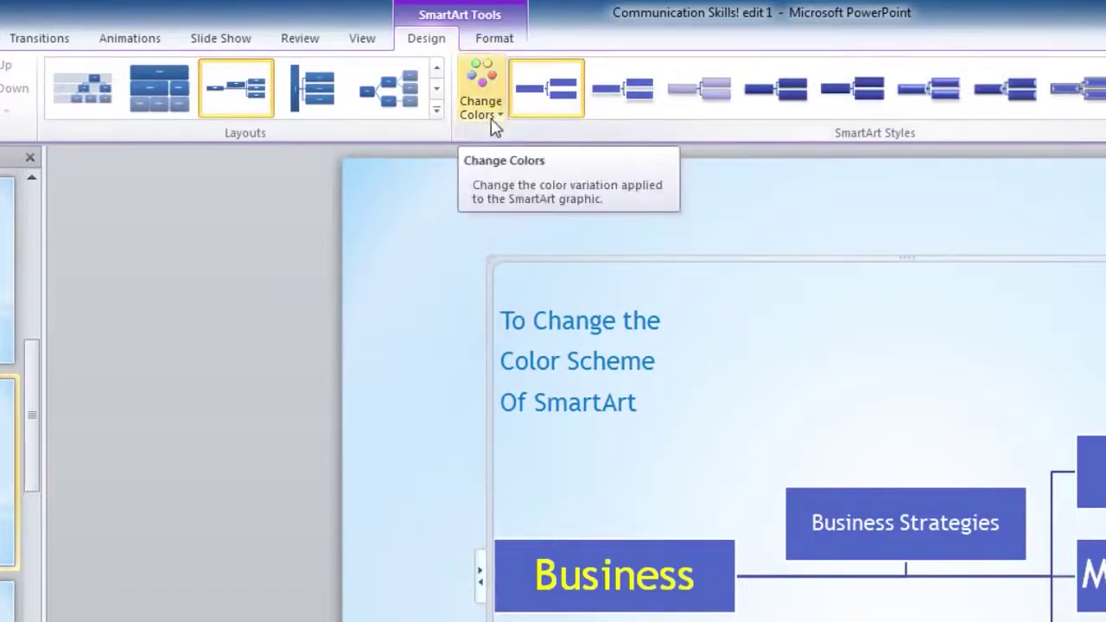
# Recolor the Business SmartArt with Colorful Range - Accent Colors 2 to 3, then select Business Strategies
pyautogui.click(492, 114)
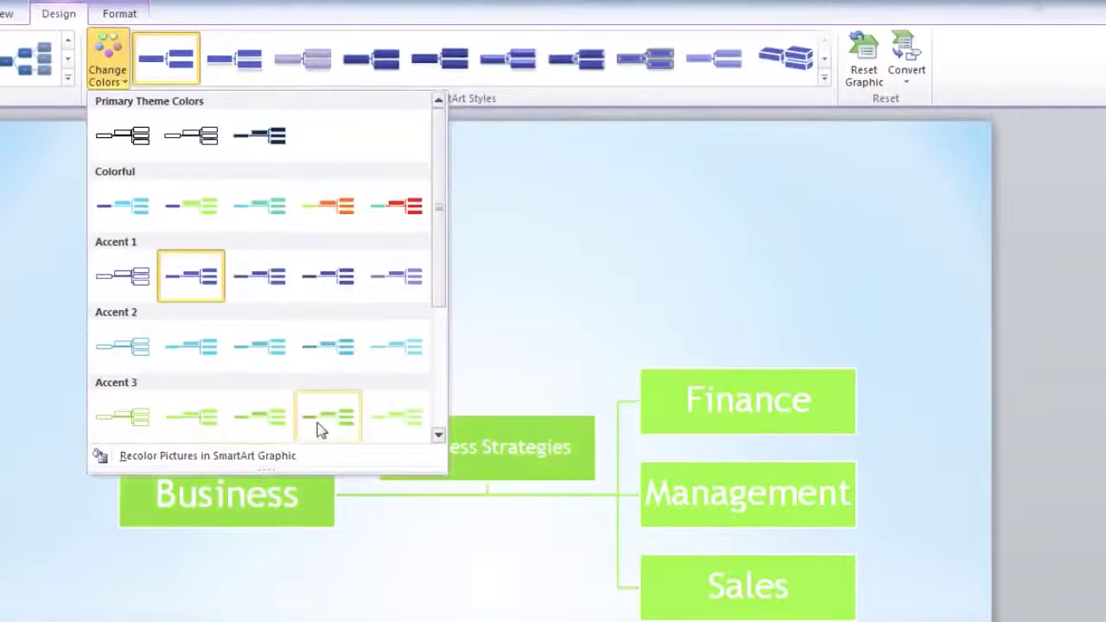
pyautogui.click(437, 435)
pyautogui.scroll(1, 143, 217)
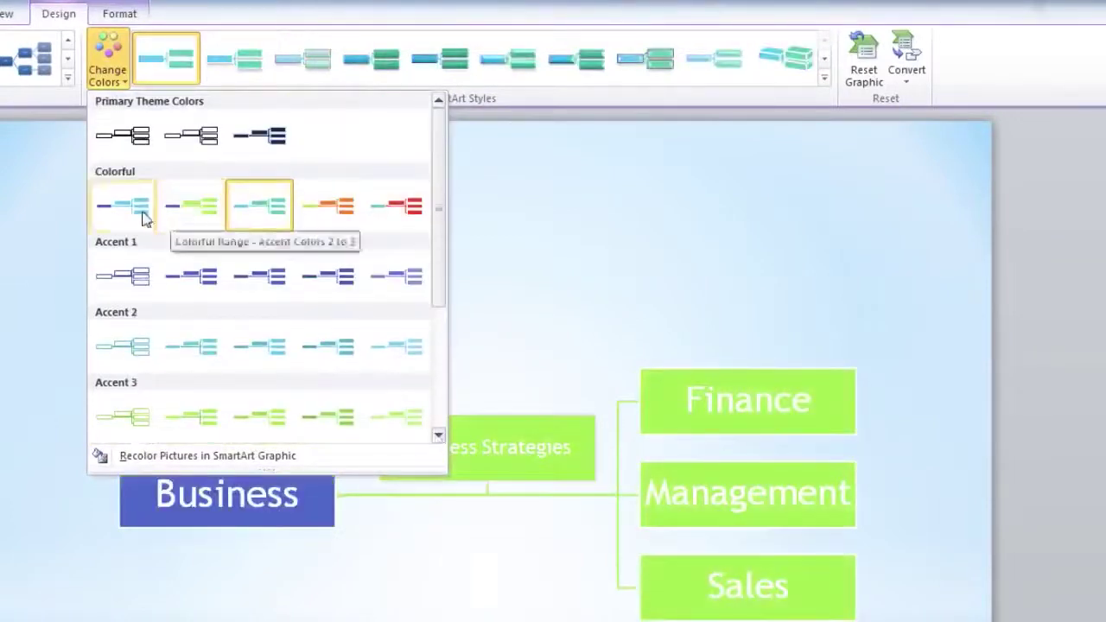
pyautogui.click(124, 216)
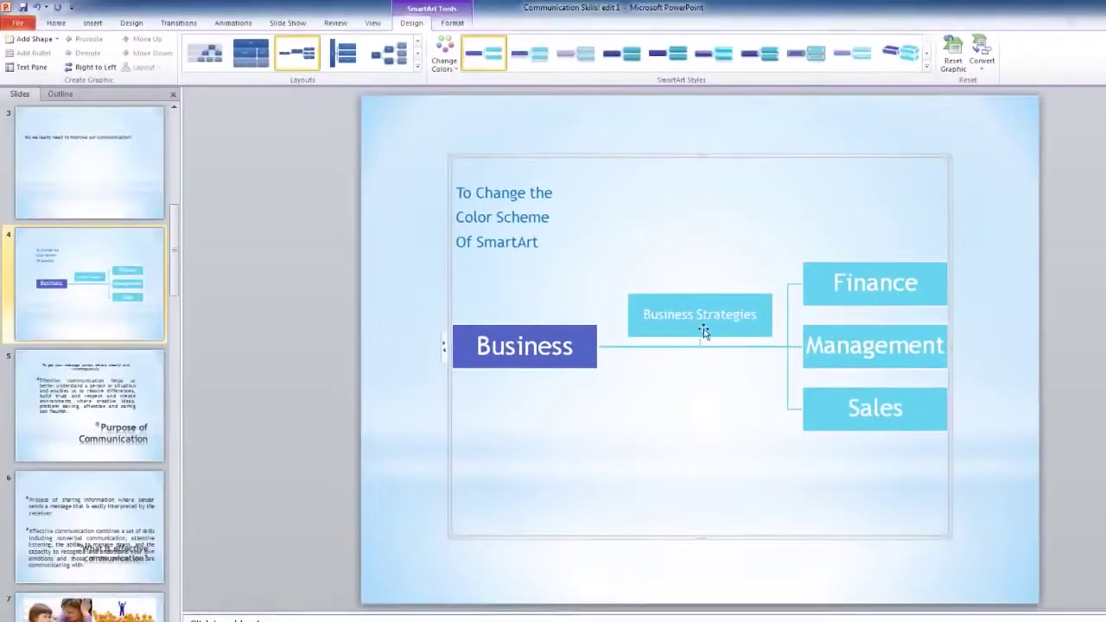
pyautogui.click(703, 329)
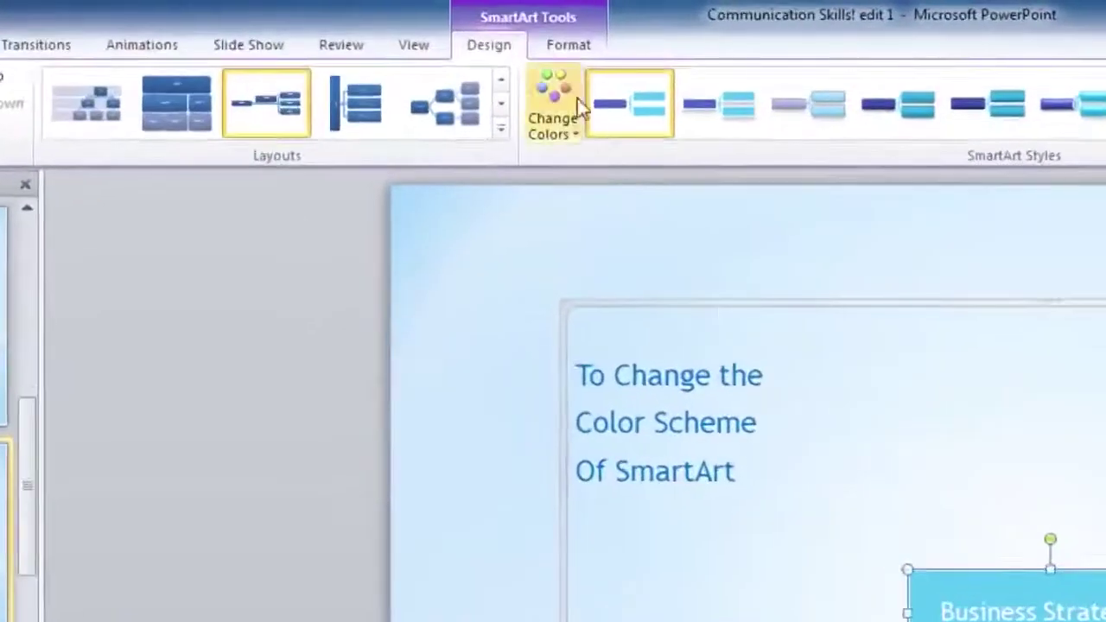
pyautogui.click(451, 22)
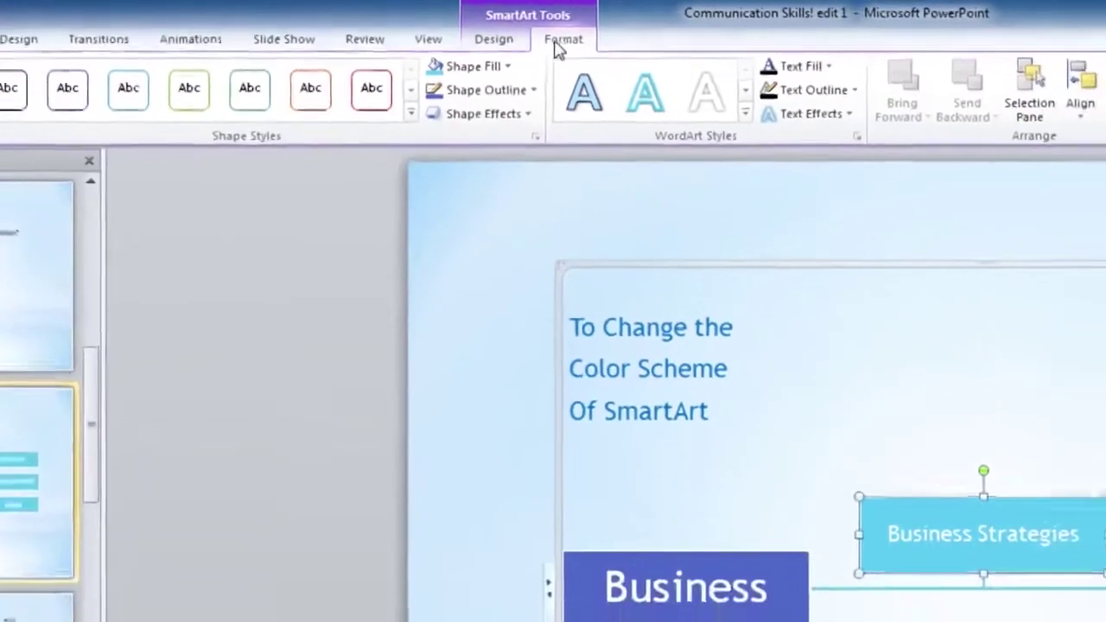
# Try Shape Styles on Business Strategies, settling on white fill with a dark red outline
pyautogui.click(63, 107)
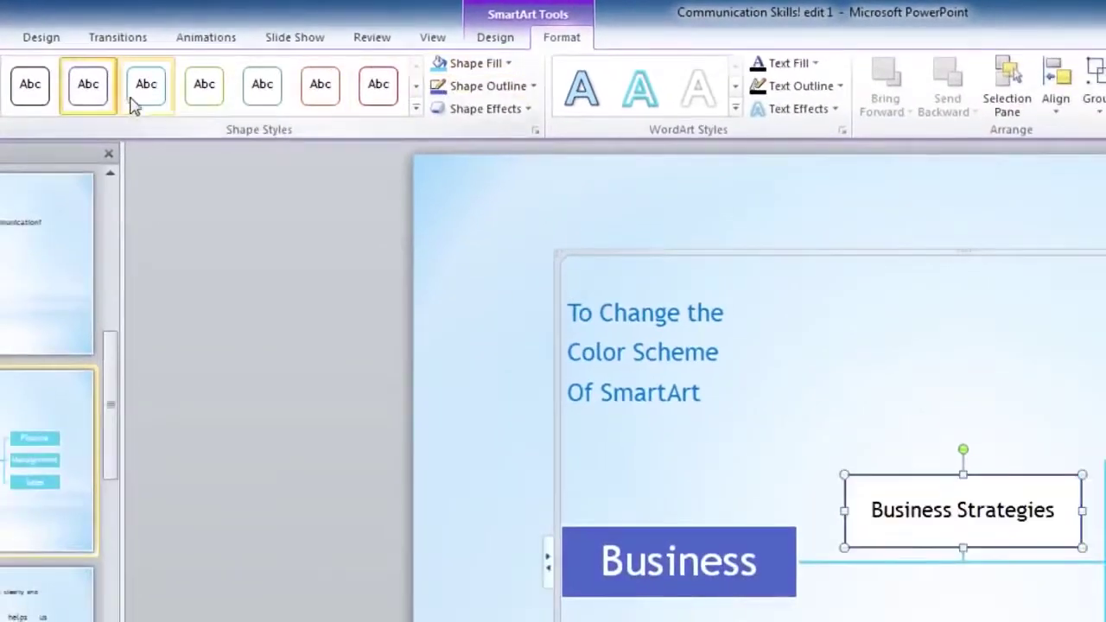
pyautogui.click(204, 98)
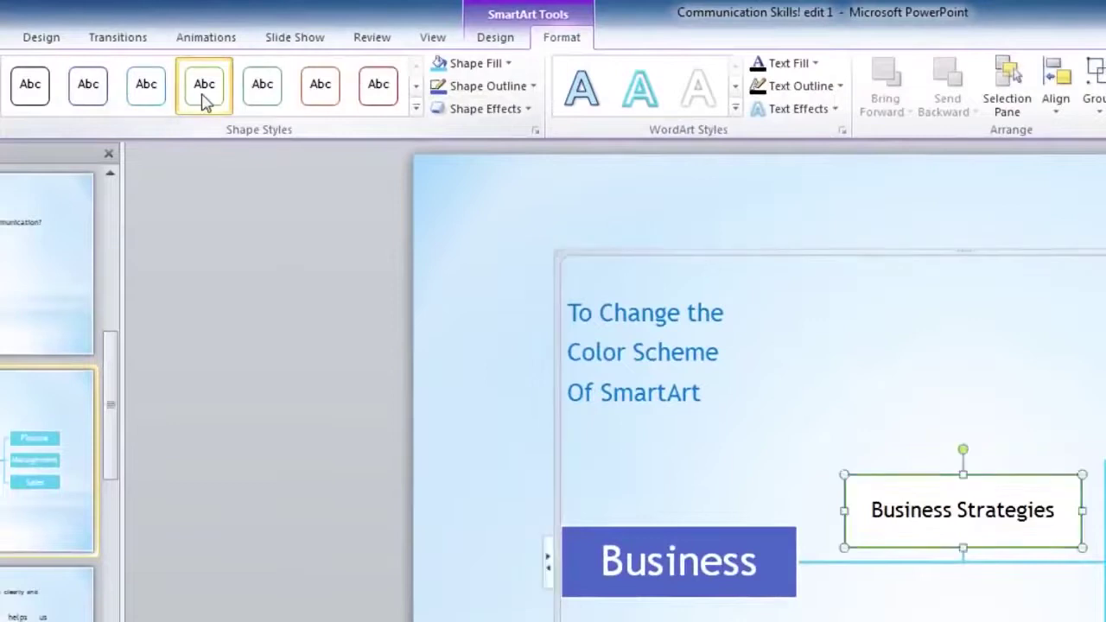
pyautogui.click(385, 99)
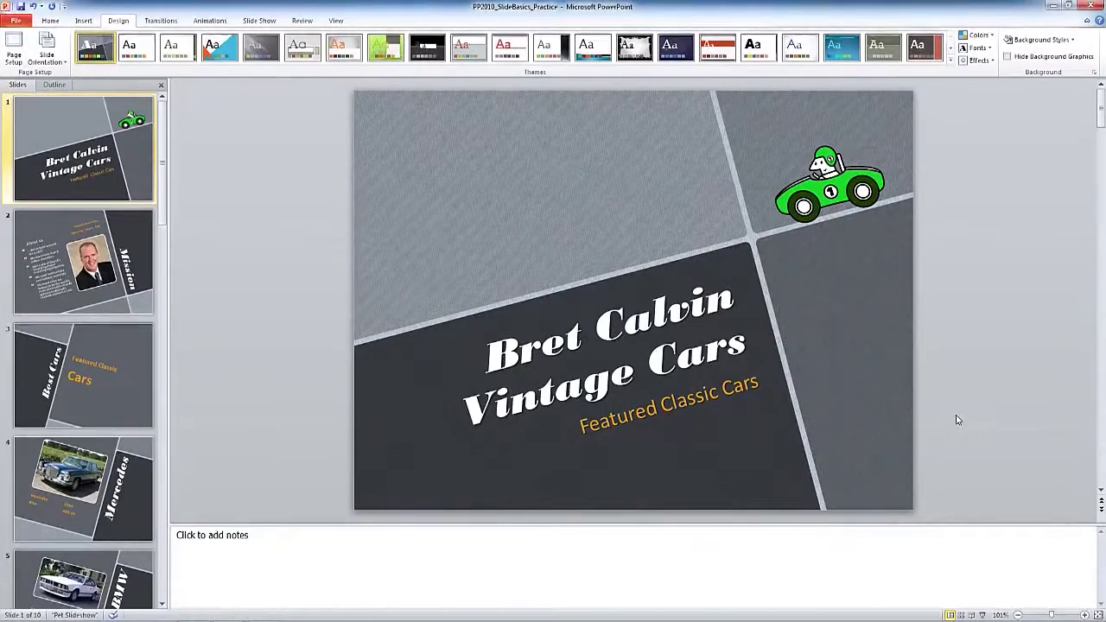
# Switch to PP2010_SlideBasics_Practice from the recent list and begin Save As
pyautogui.click(15, 20)
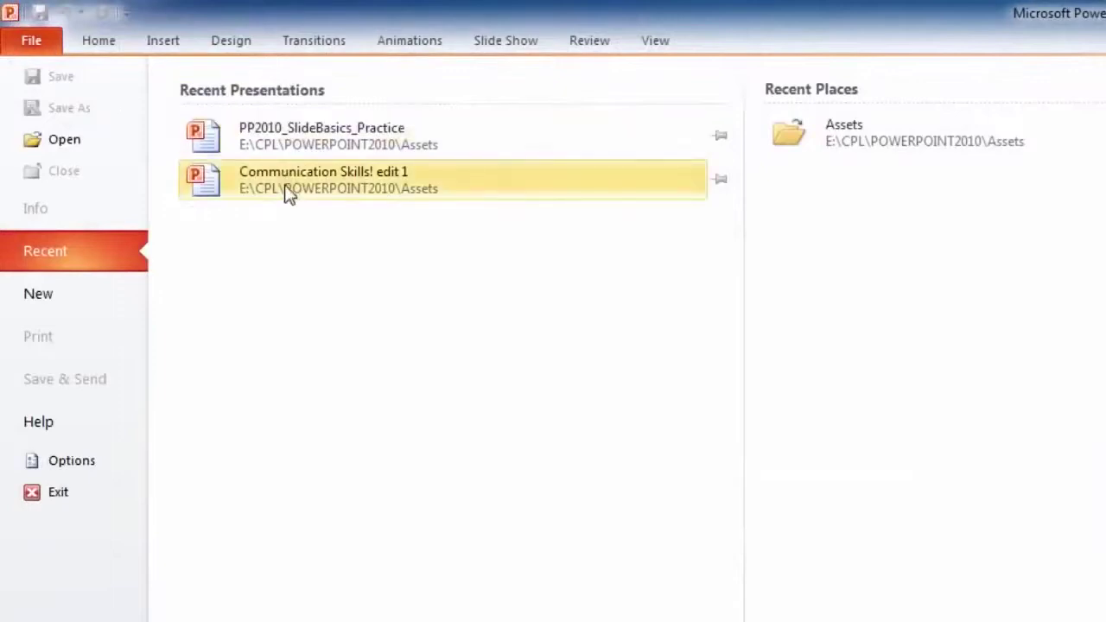
pyautogui.click(221, 141)
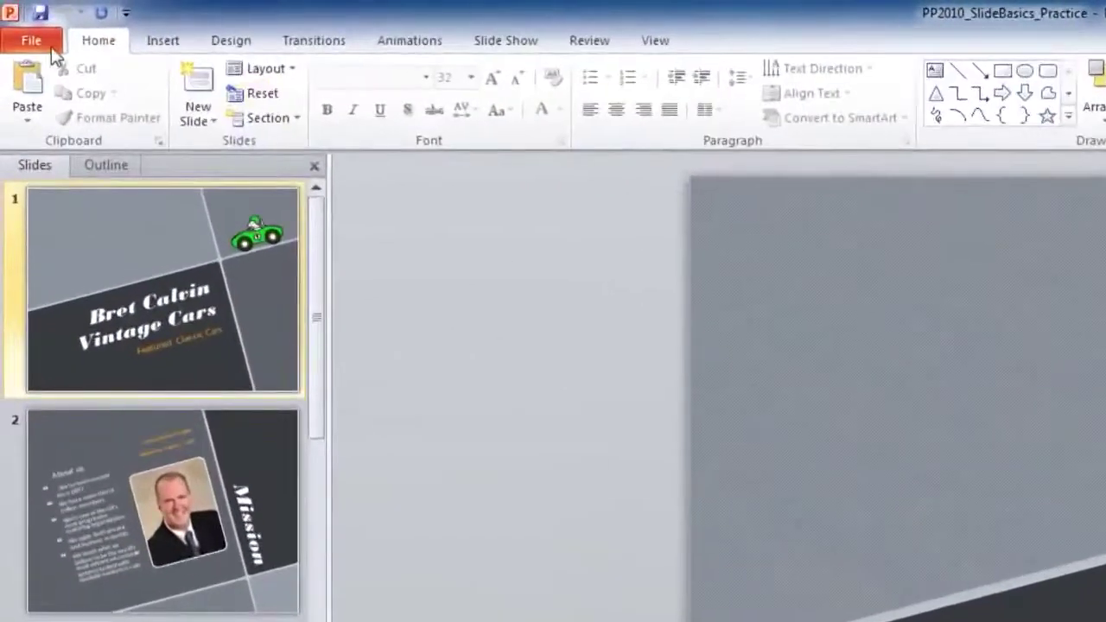
pyautogui.click(51, 47)
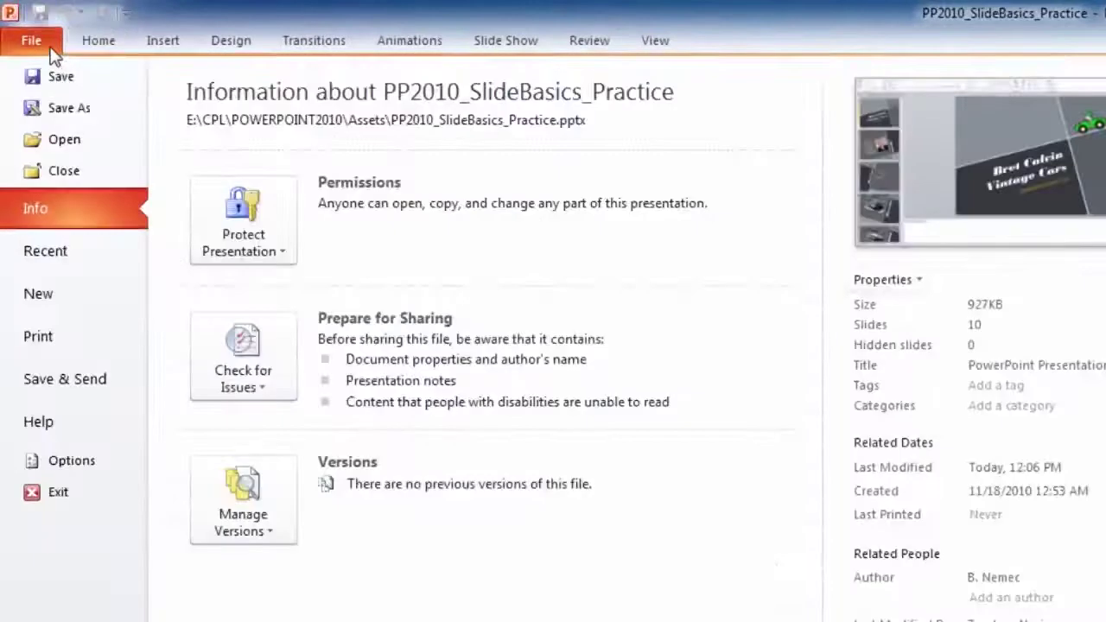
pyautogui.click(76, 114)
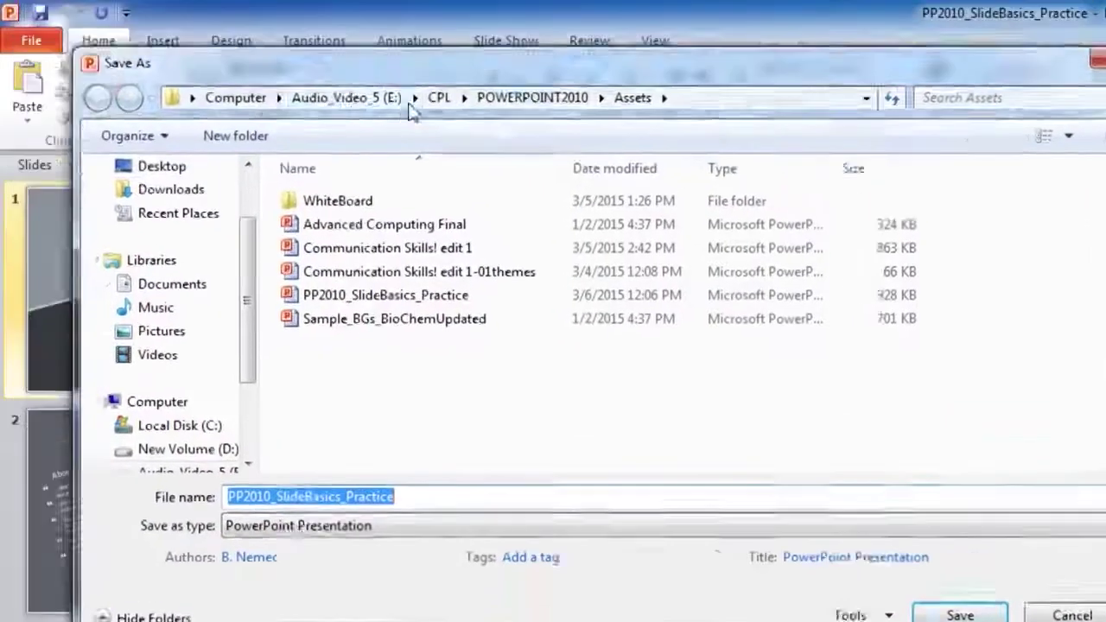
# Save the presentation as an Outline/RTF file named Bret-Vintage-Cars
pyautogui.moveTo(413, 112); pyautogui.dragTo(647, 276)
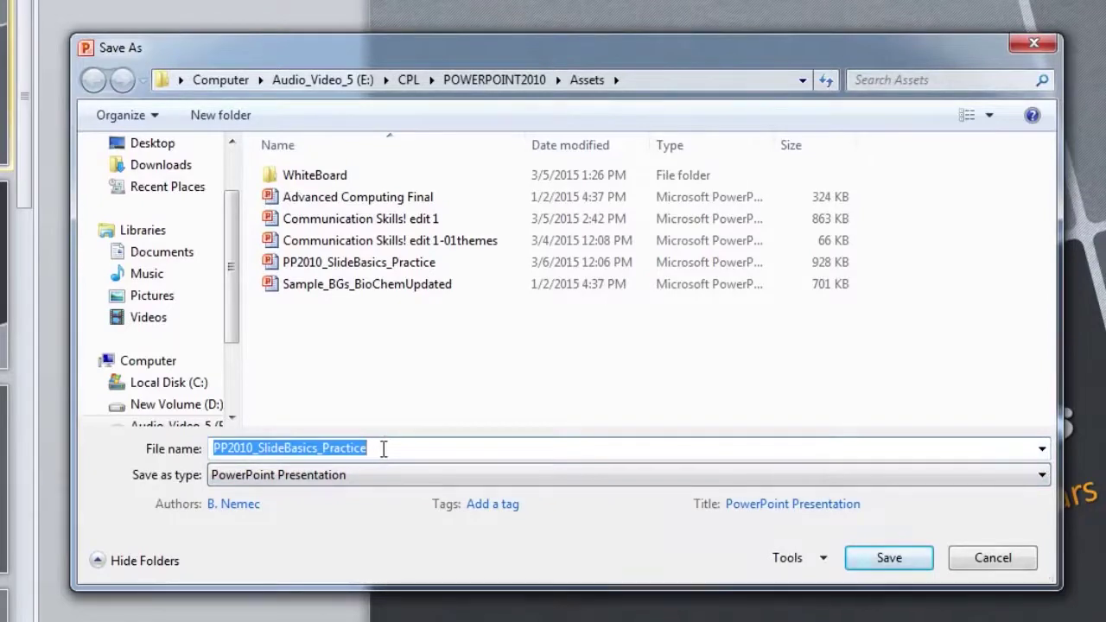
pyautogui.write('Bret')
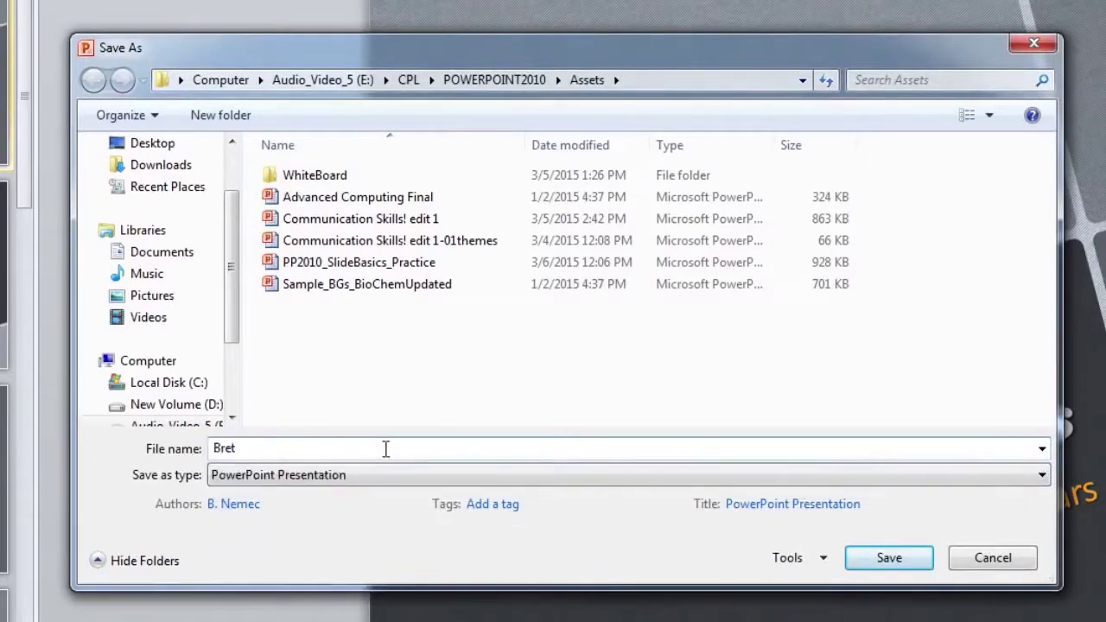
pyautogui.write('-Vintage-Cars')
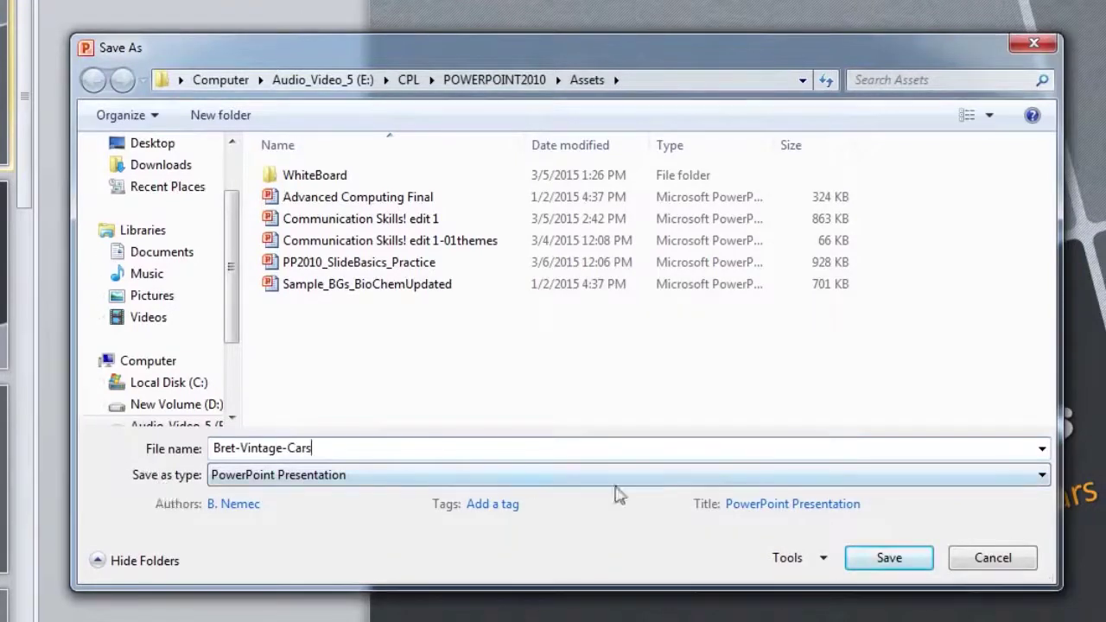
pyautogui.click(1042, 477)
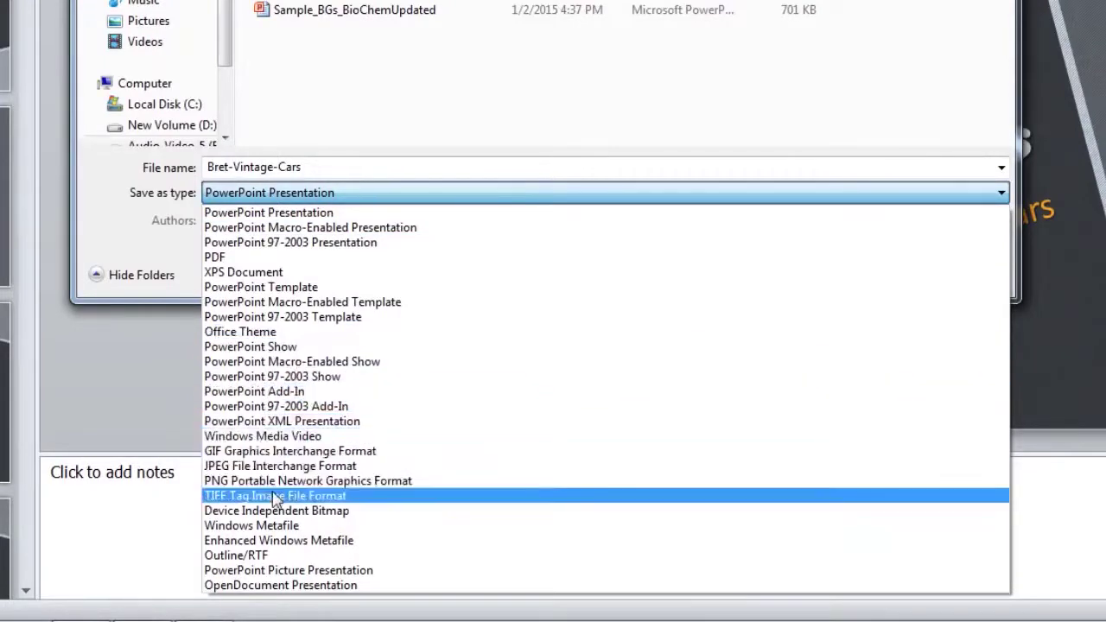
pyautogui.click(255, 557)
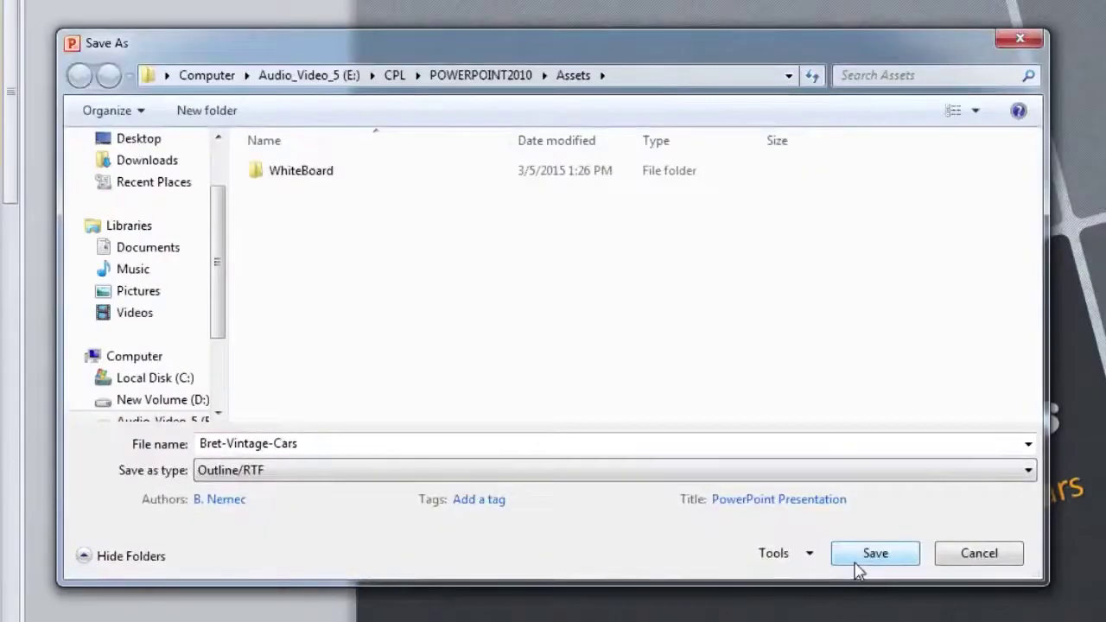
pyautogui.click(859, 557)
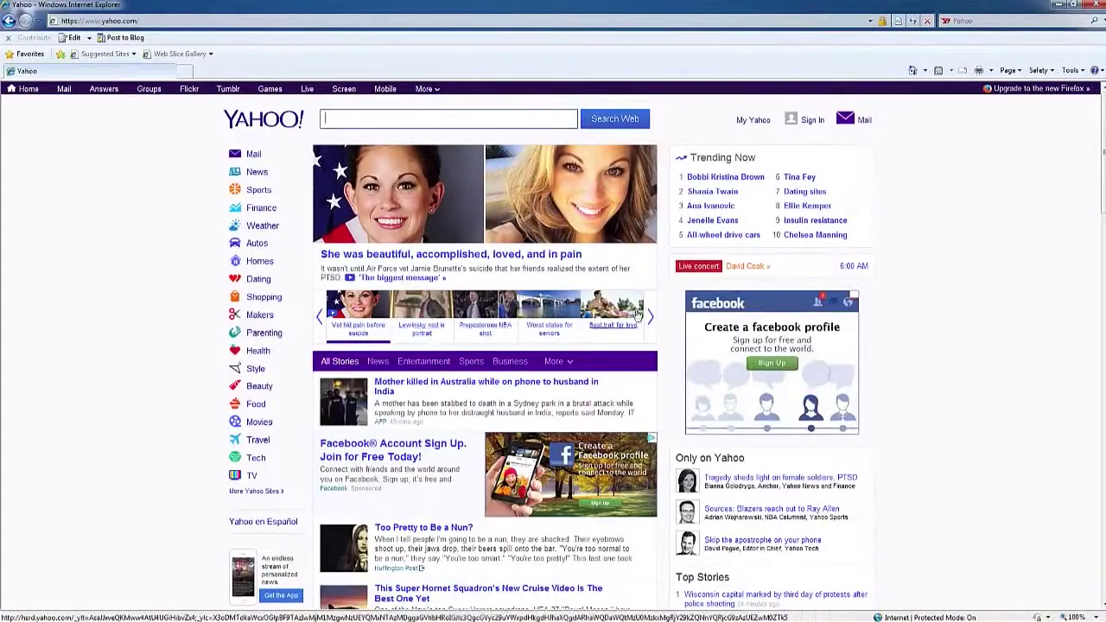
# Show the second featured story on the Yahoo home page
pyautogui.click(422, 340)
pyautogui.scroll(-1, 682, 343)
pyautogui.scroll(1, 682, 343)
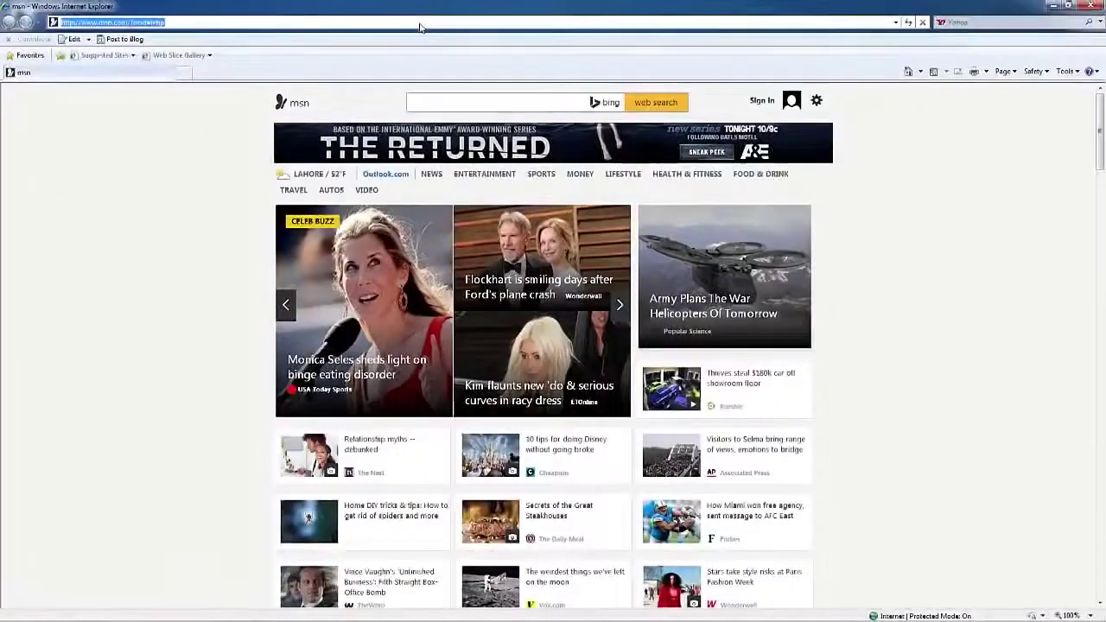
pyautogui.write('wwww')
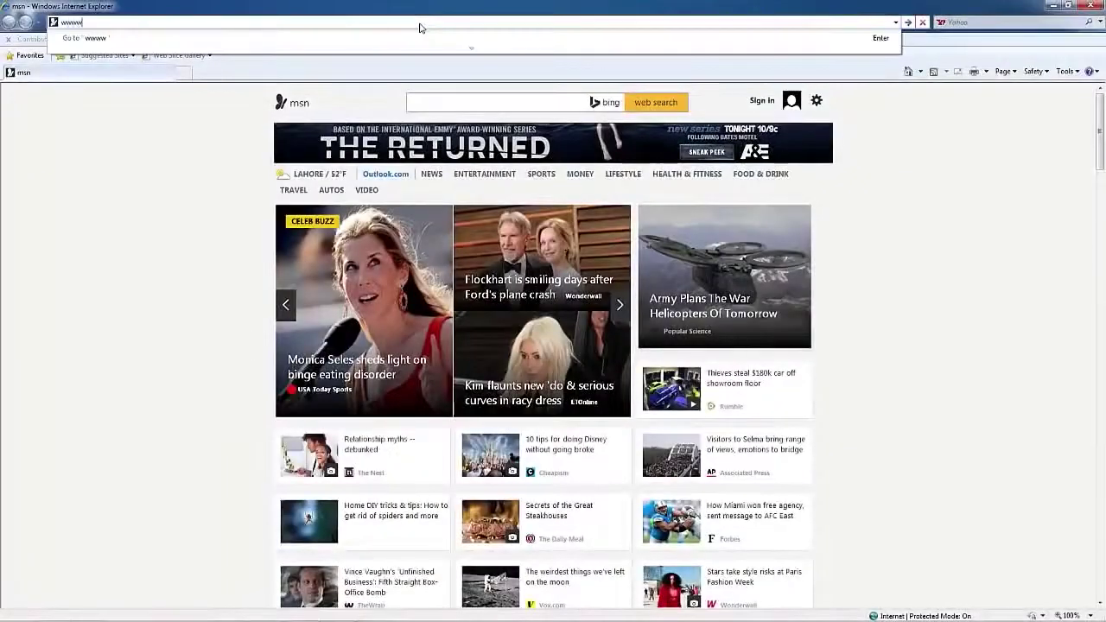
pyautogui.press('BackSpace')
pyautogui.press('BackSpace')
pyautogui.press('BackSpace')
pyautogui.press('BackSpace')
pyautogui.write('www.vu.edu.pk')
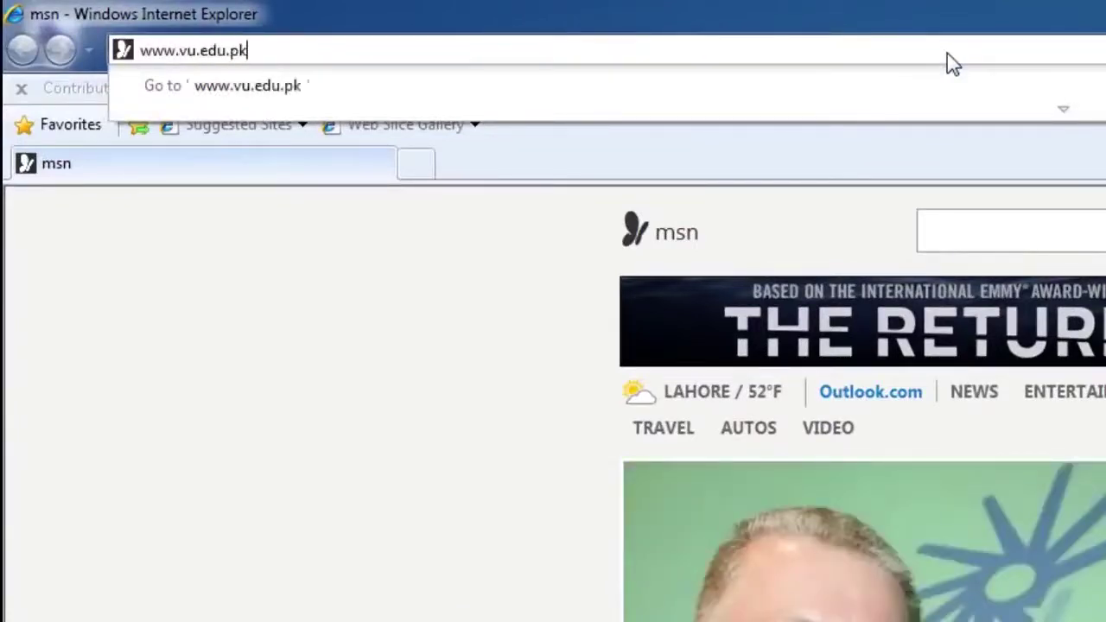
pyautogui.press('Return')
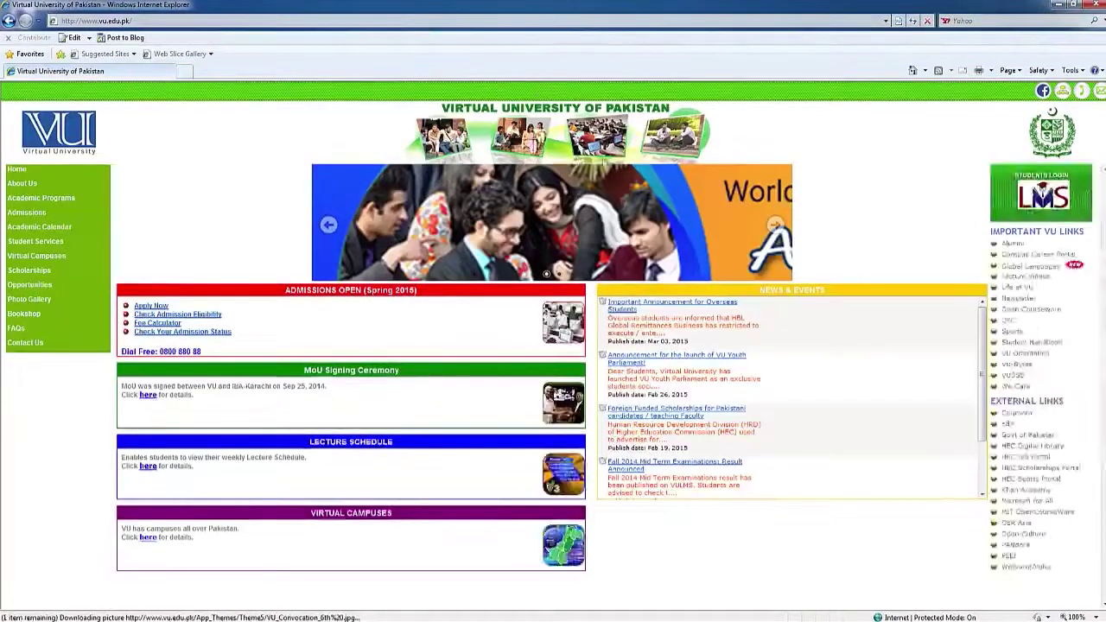
pyautogui.click(207, 20)
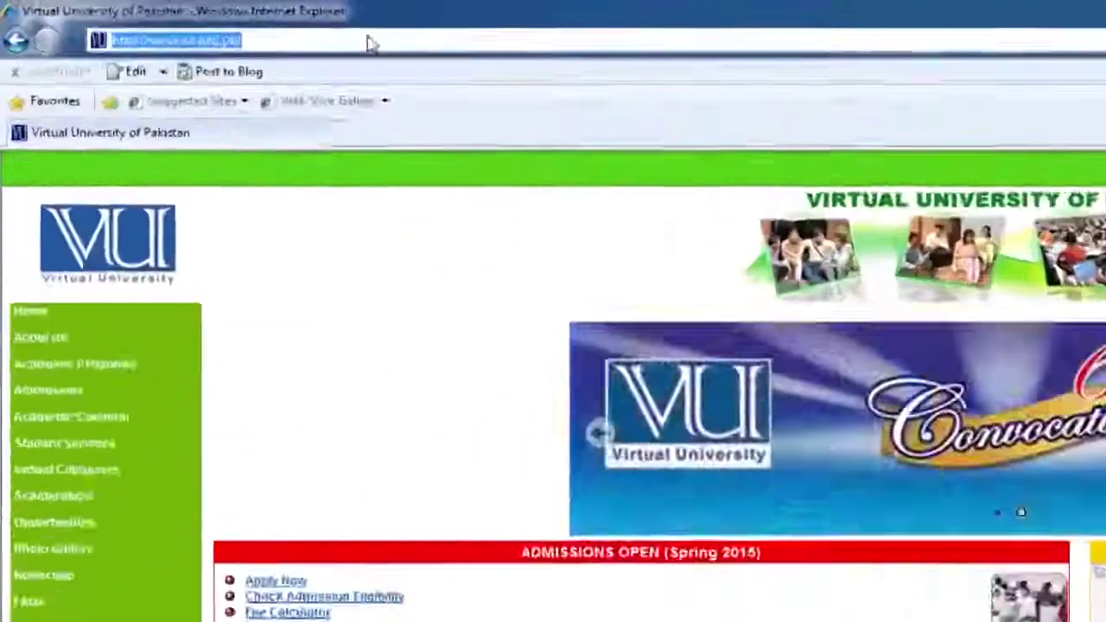
pyautogui.write('www.google.com')
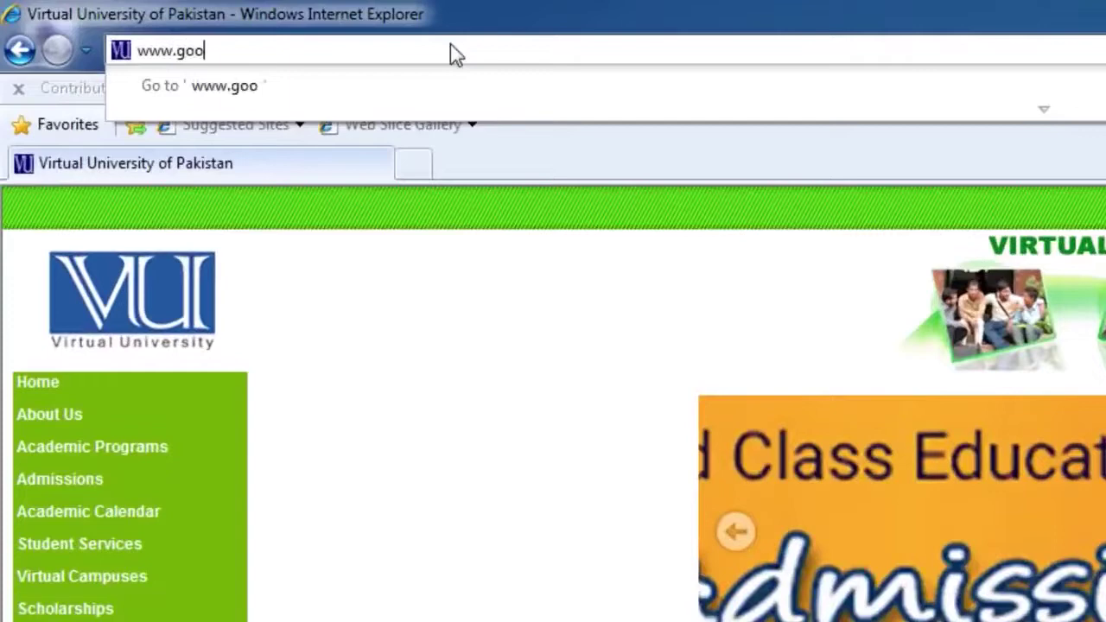
pyautogui.press('Return')
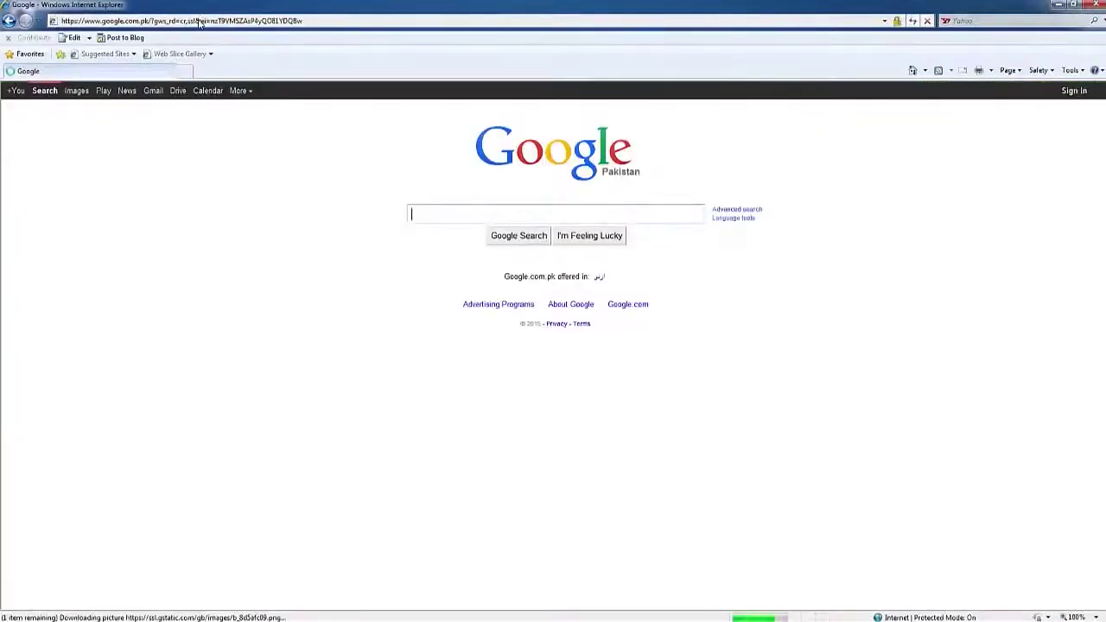
pyautogui.click(199, 20)
pyautogui.write('www.yah')
pyautogui.write('oo.com')
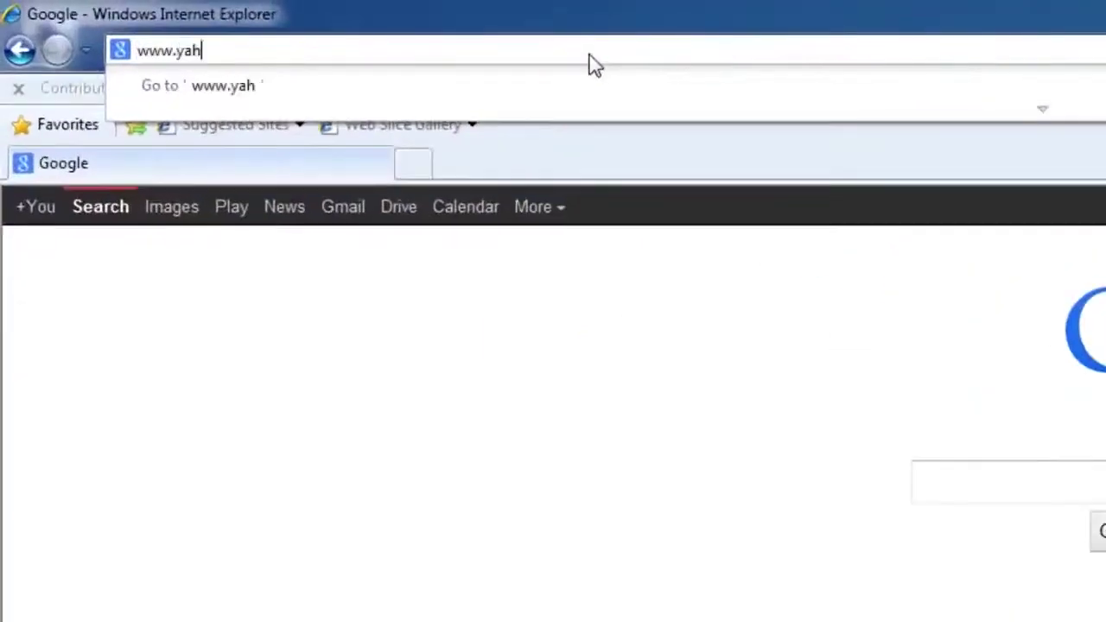
pyautogui.press('Return')
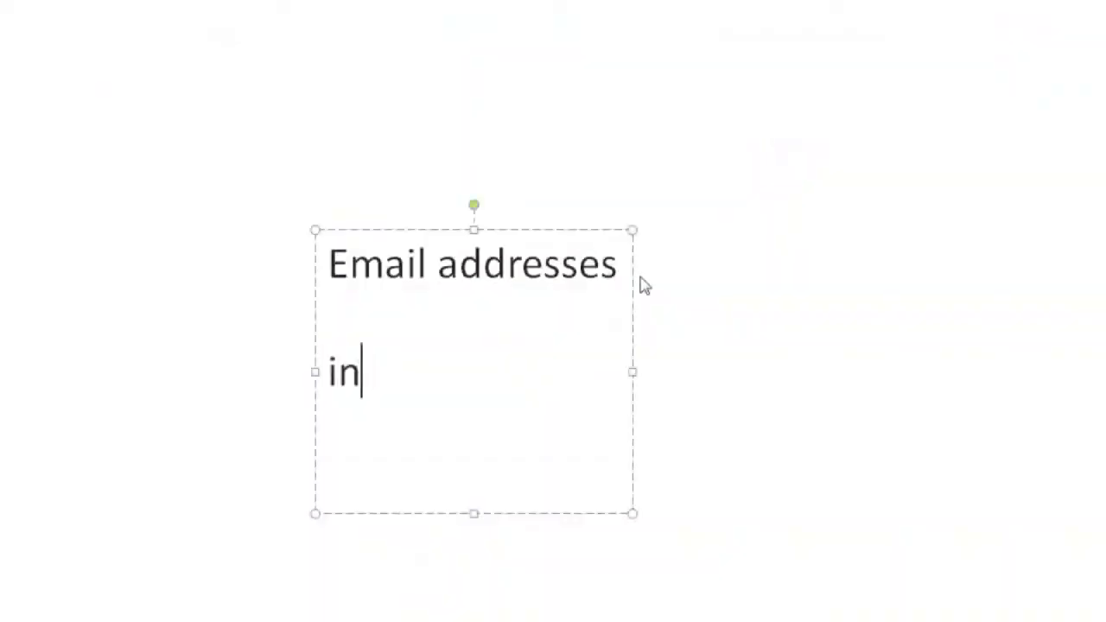
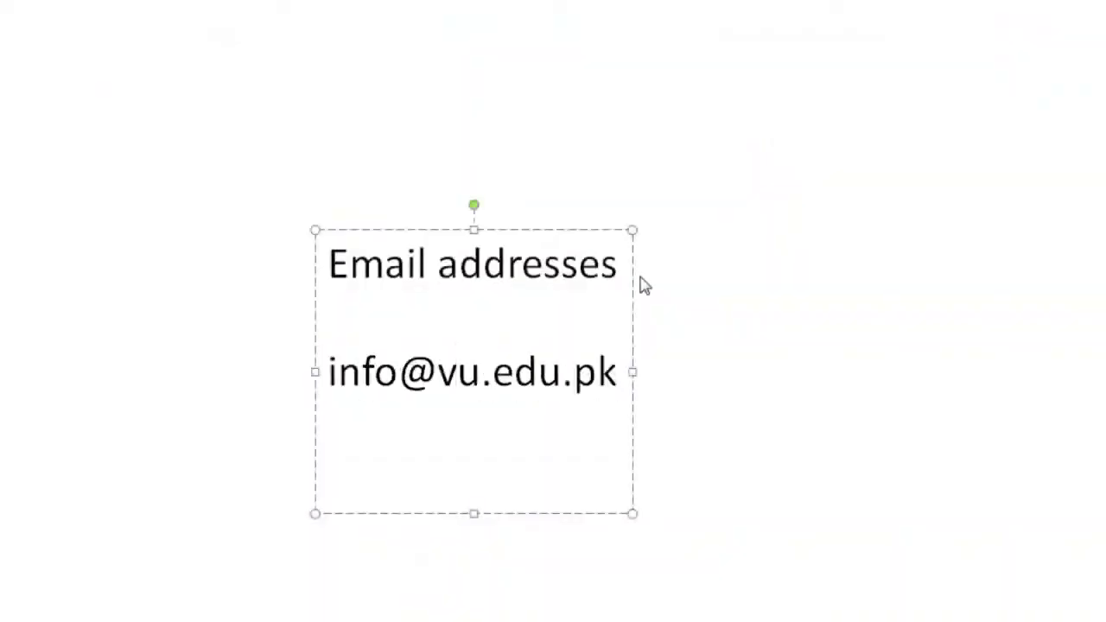
pyautogui.press('Return')
pyautogui.write('@company')
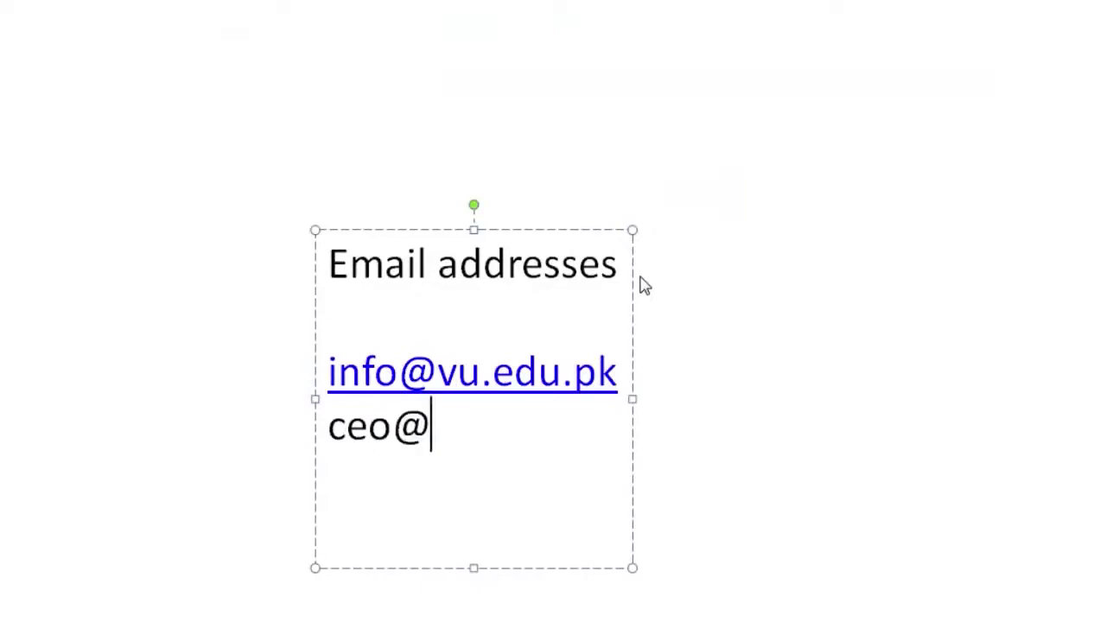
pyautogui.write('ne')
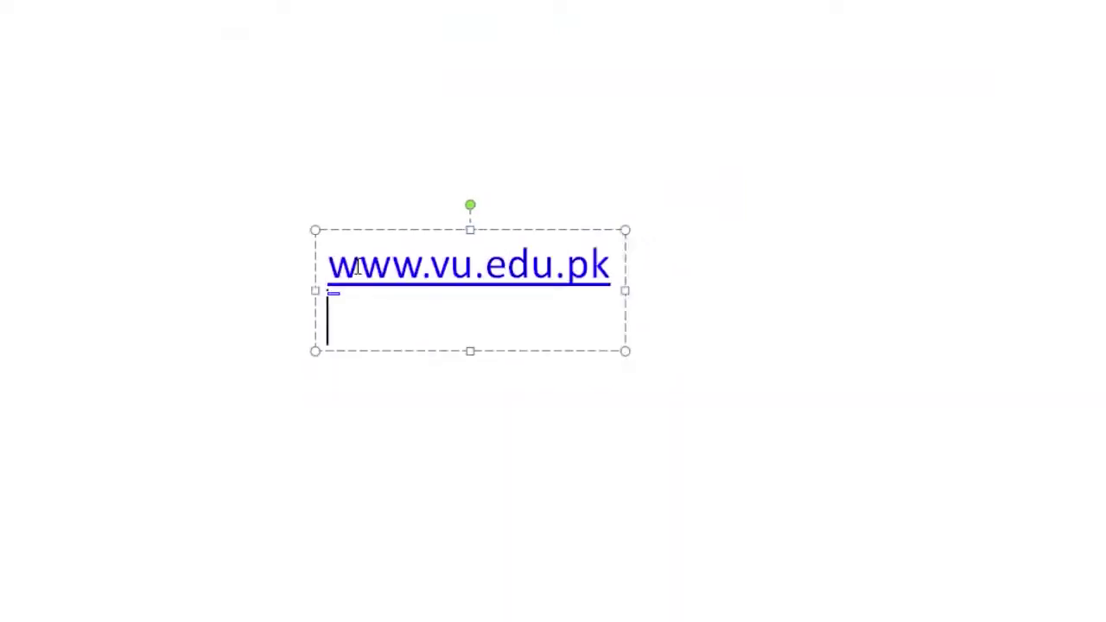
pyautogui.write('ww')
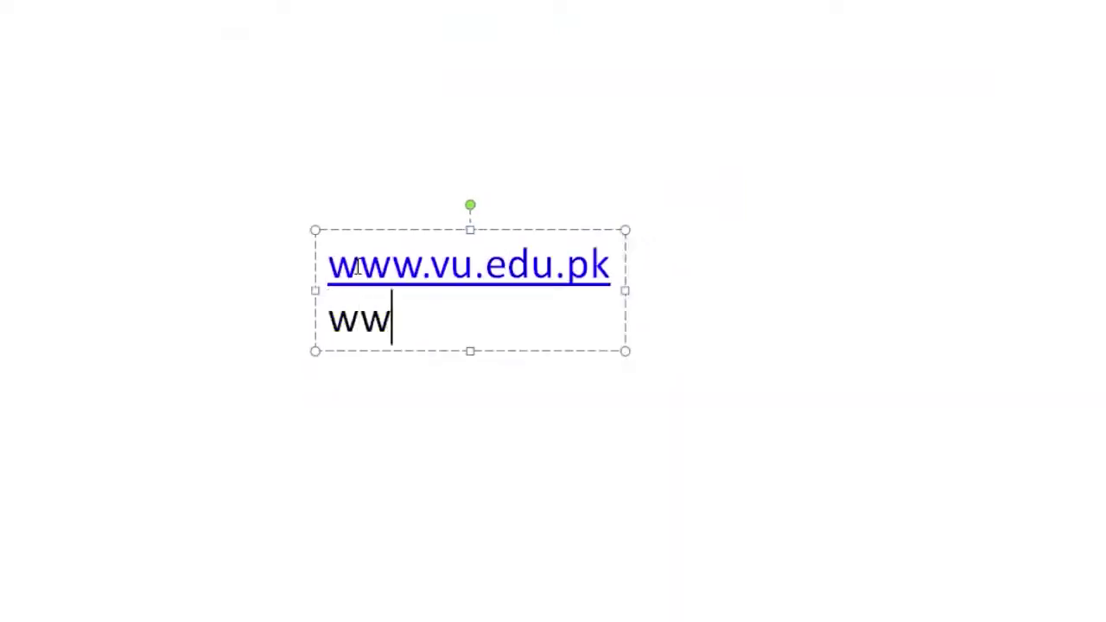
pyautogui.write('w.google.com')
pyautogui.press('Return')
pyautogui.write('www.')
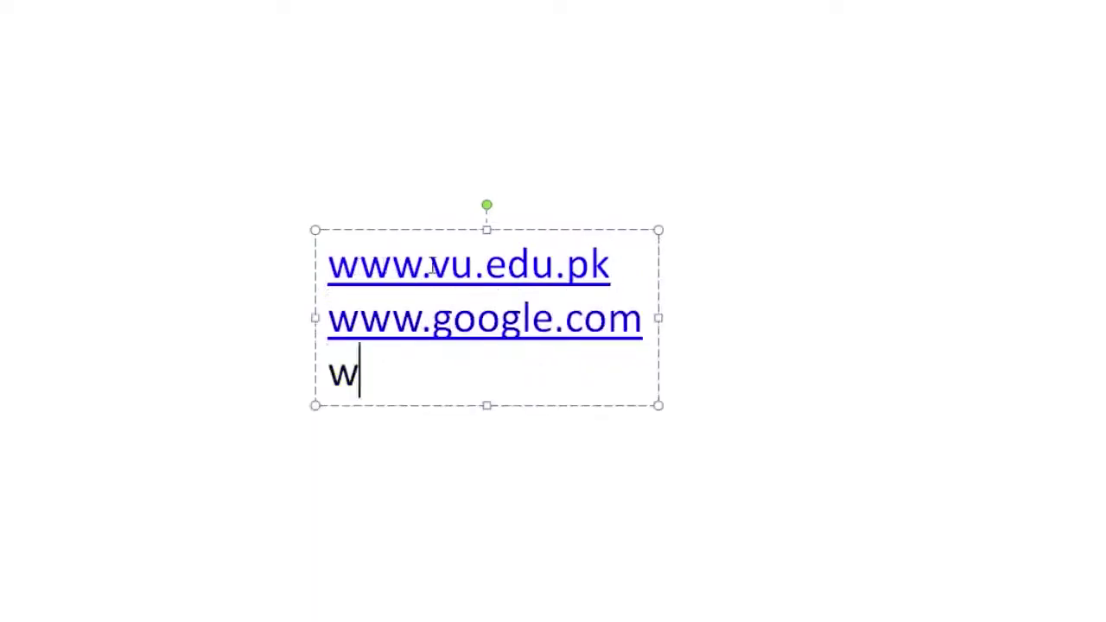
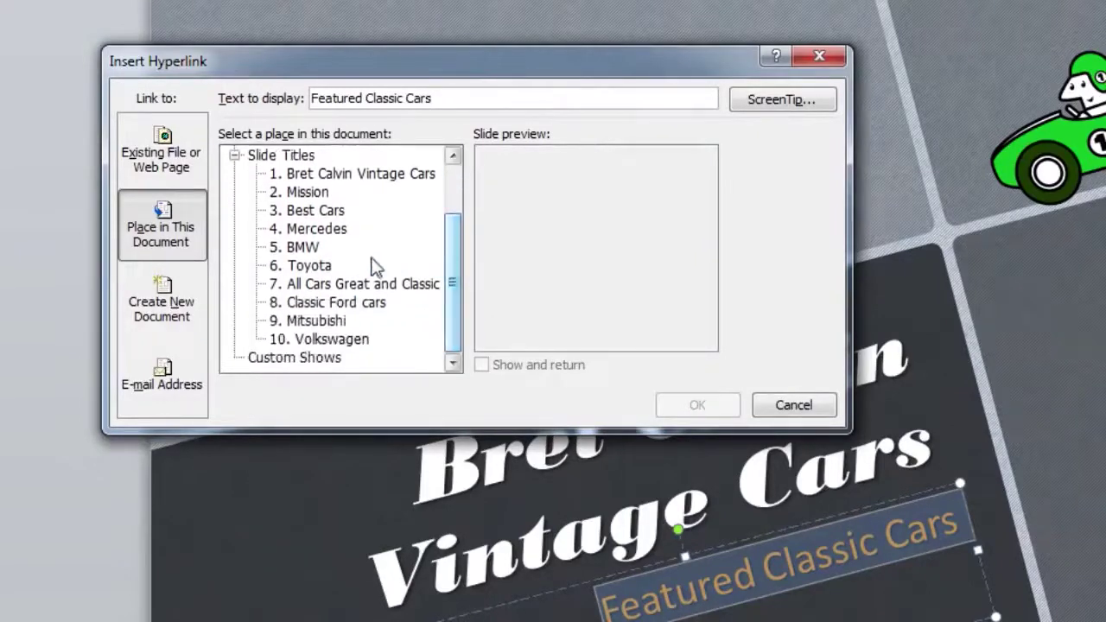
# Link Featured Classic Cars to slide '6. Toyota', then follow the link in a slide show
pyautogui.click(313, 266)
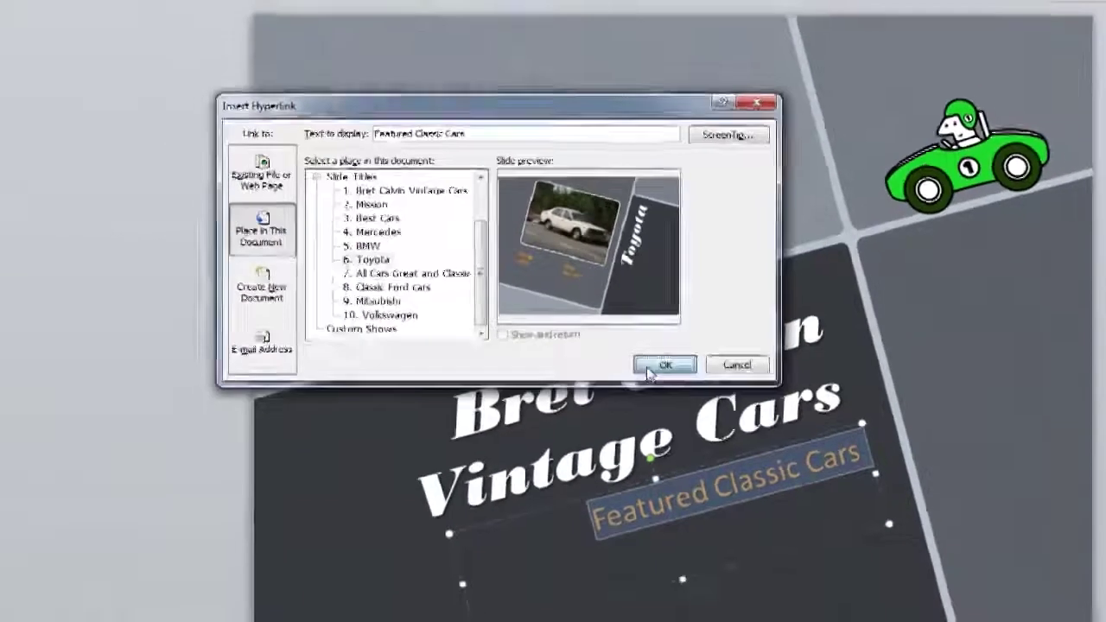
pyautogui.click(695, 408)
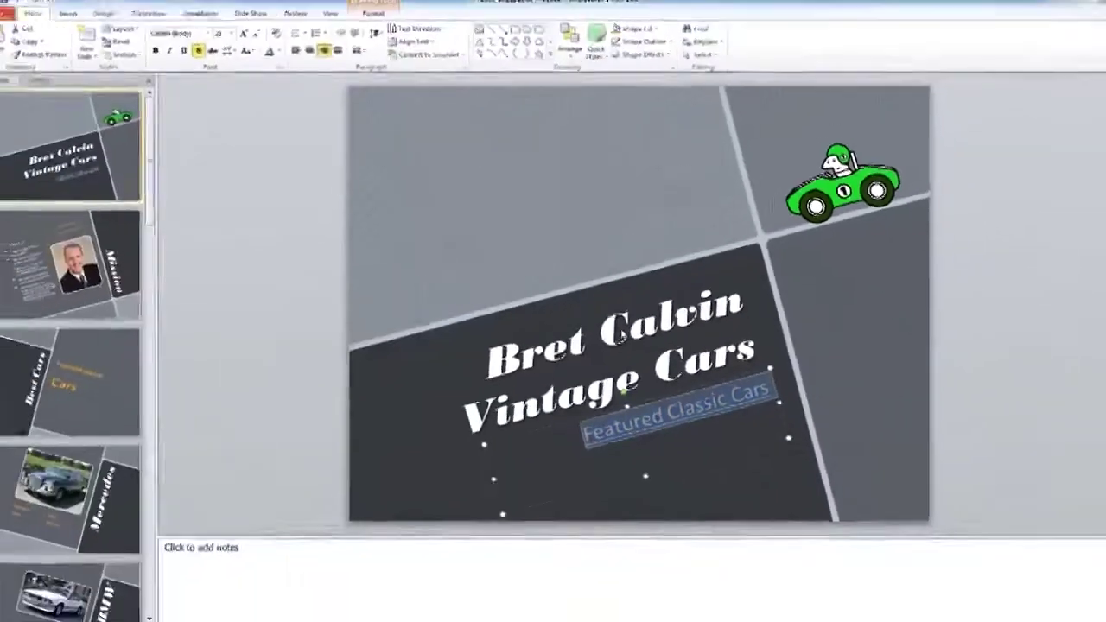
pyautogui.press('F5')
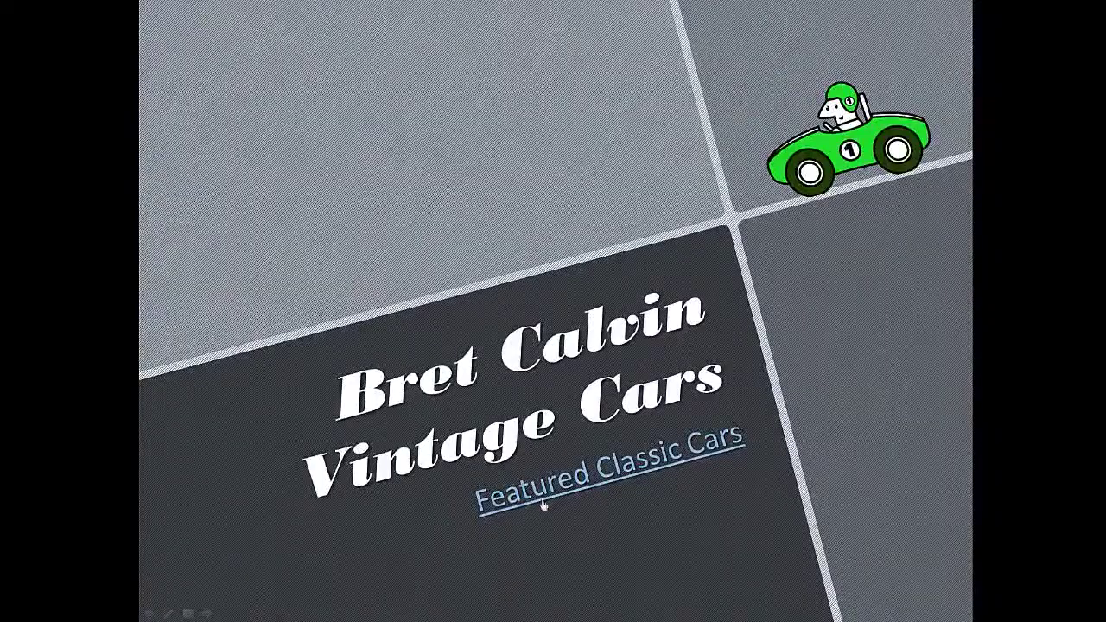
pyautogui.click(615, 480)
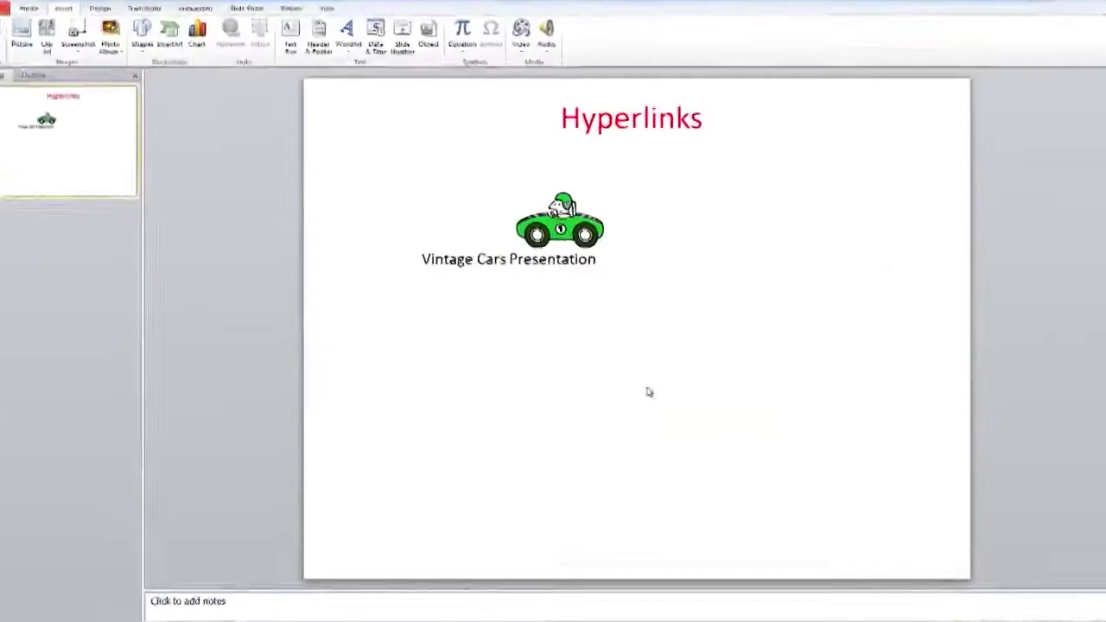
# Select the Vintage Cars Presentation line and start a hyperlink for it
pyautogui.click(424, 251)
pyautogui.tripleClick(524, 249)
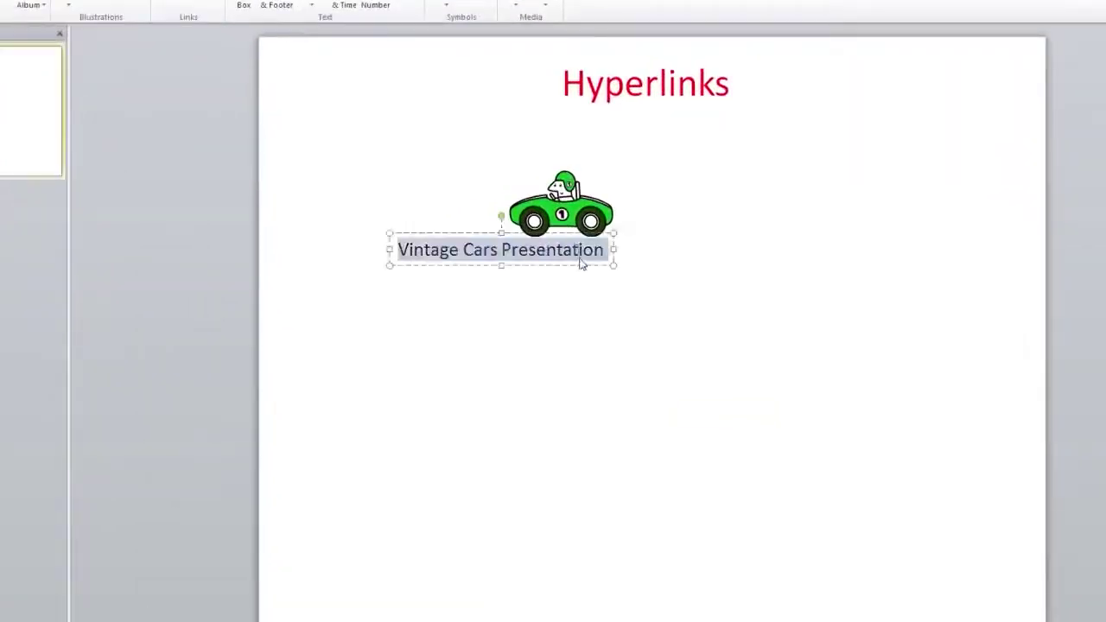
pyautogui.rightClick(524, 260)
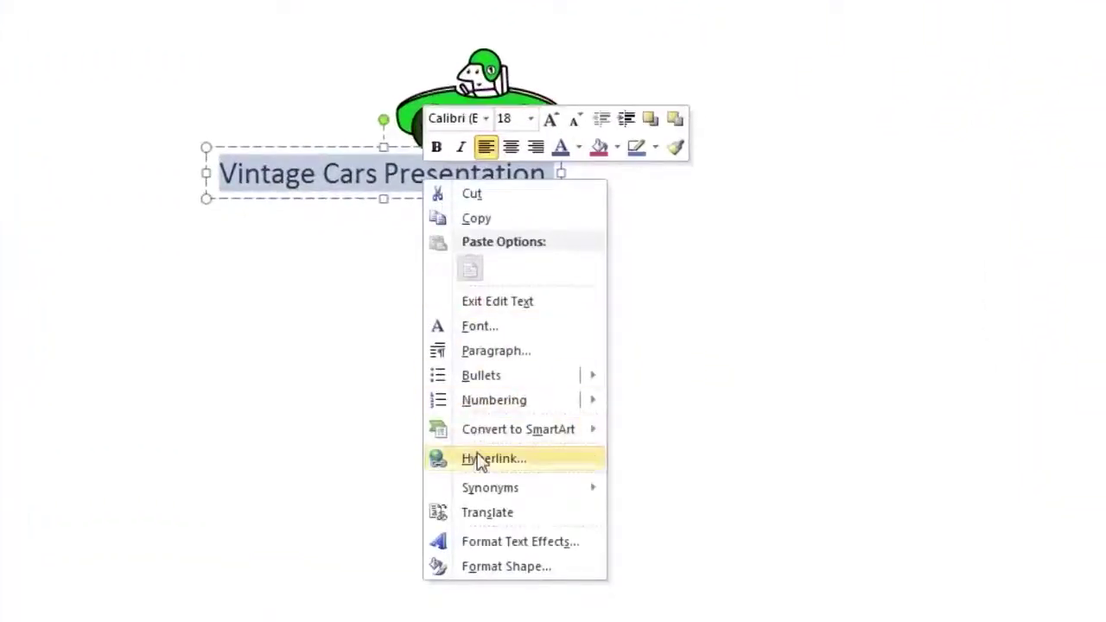
pyautogui.click(561, 425)
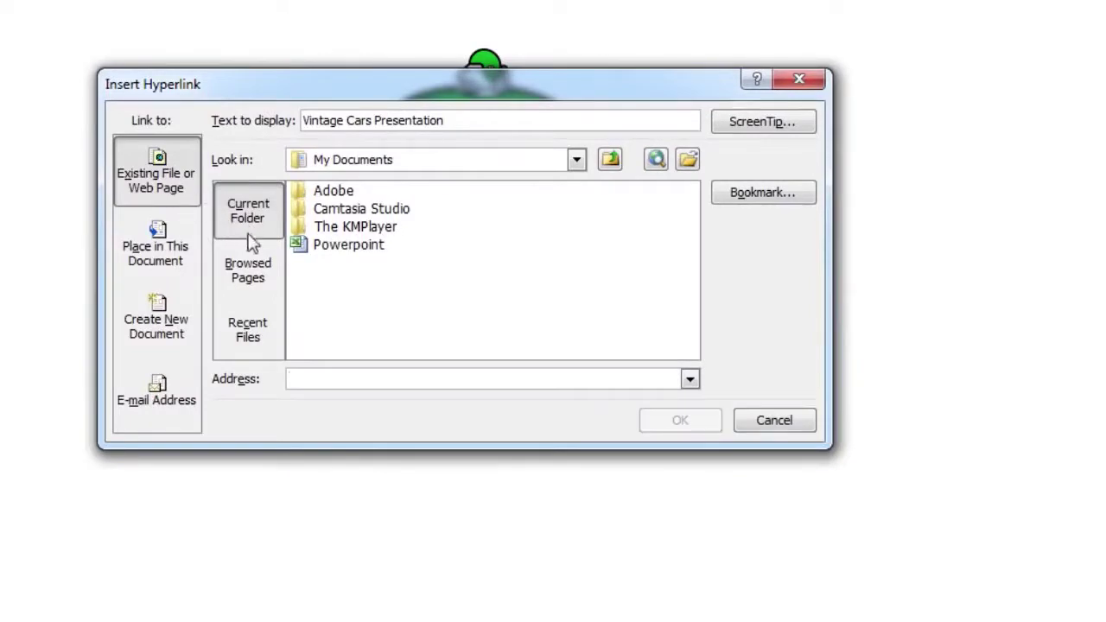
# Link the text to PP2010_SlideBasics_Practice in E:\CPL\POWERPOINT2010\Assets
pyautogui.click(576, 160)
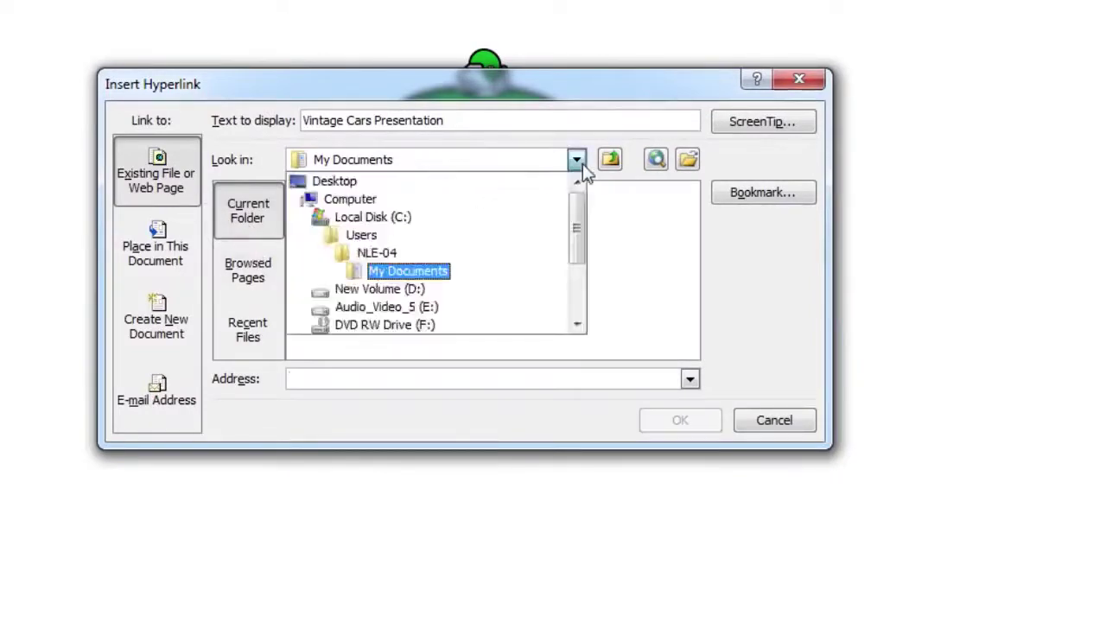
pyautogui.click(415, 307)
pyautogui.doubleClick(330, 279)
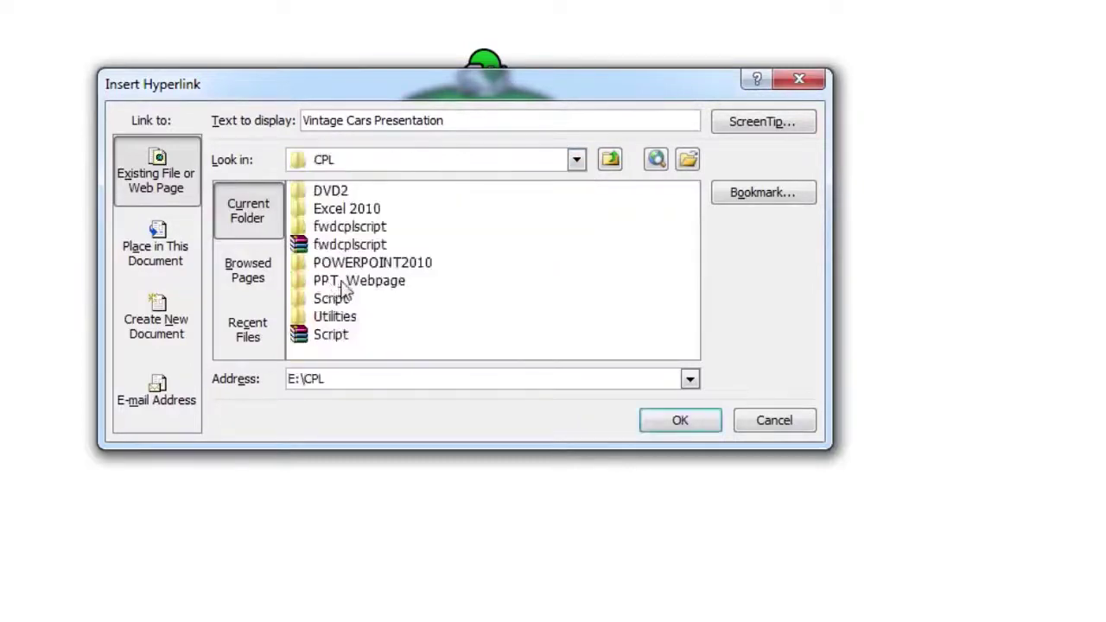
pyautogui.click(360, 266)
pyautogui.doubleClick(359, 268)
pyautogui.doubleClick(339, 191)
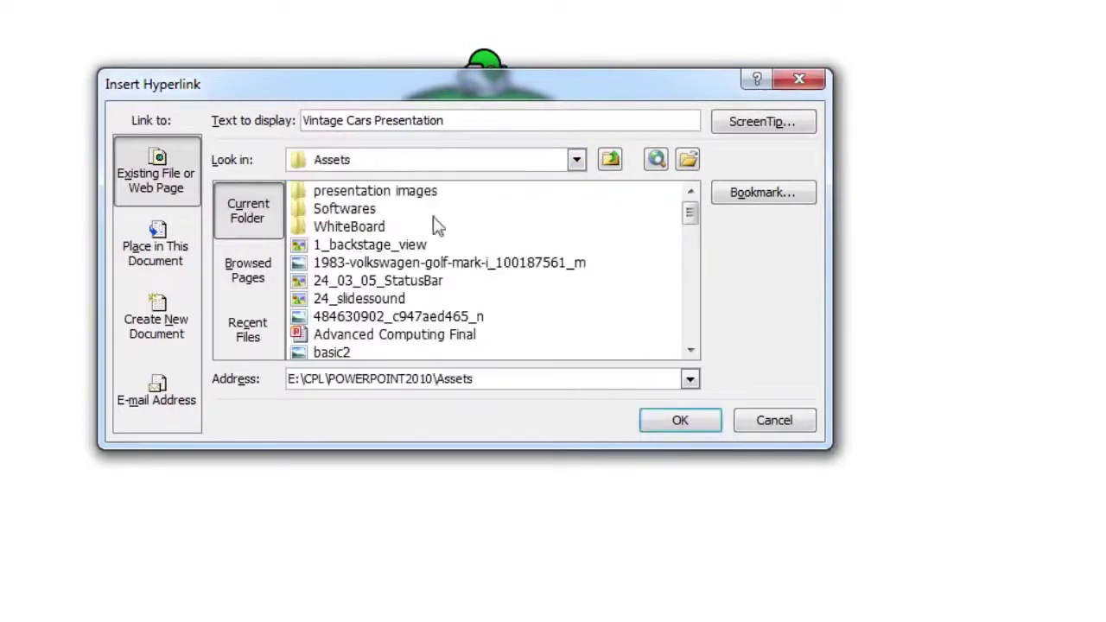
pyautogui.moveTo(688, 216); pyautogui.dragTo(692, 300)
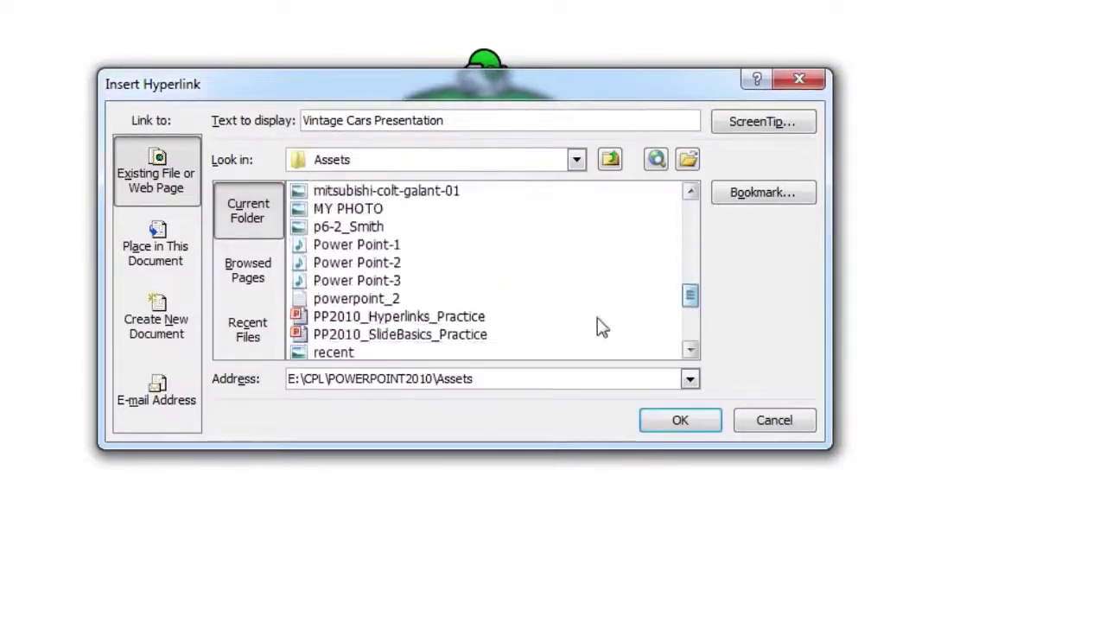
pyautogui.click(449, 335)
pyautogui.click(678, 420)
# Follow the link in a slide show and step through the linked presentation to the BMW slide
pyautogui.hotkey('shift', 'F5')
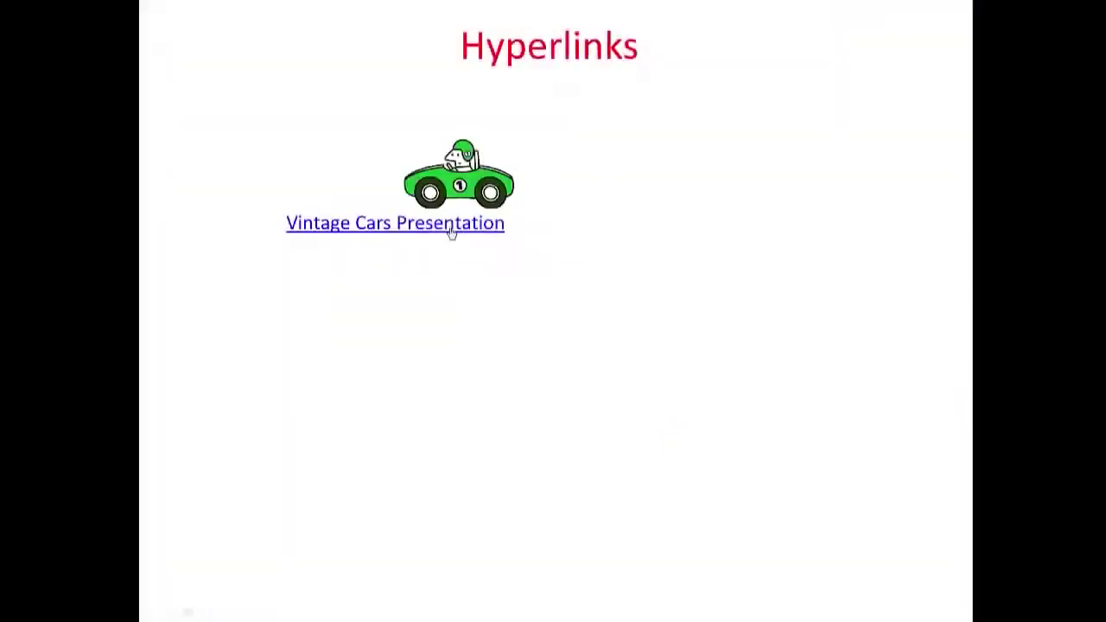
pyautogui.click(450, 230)
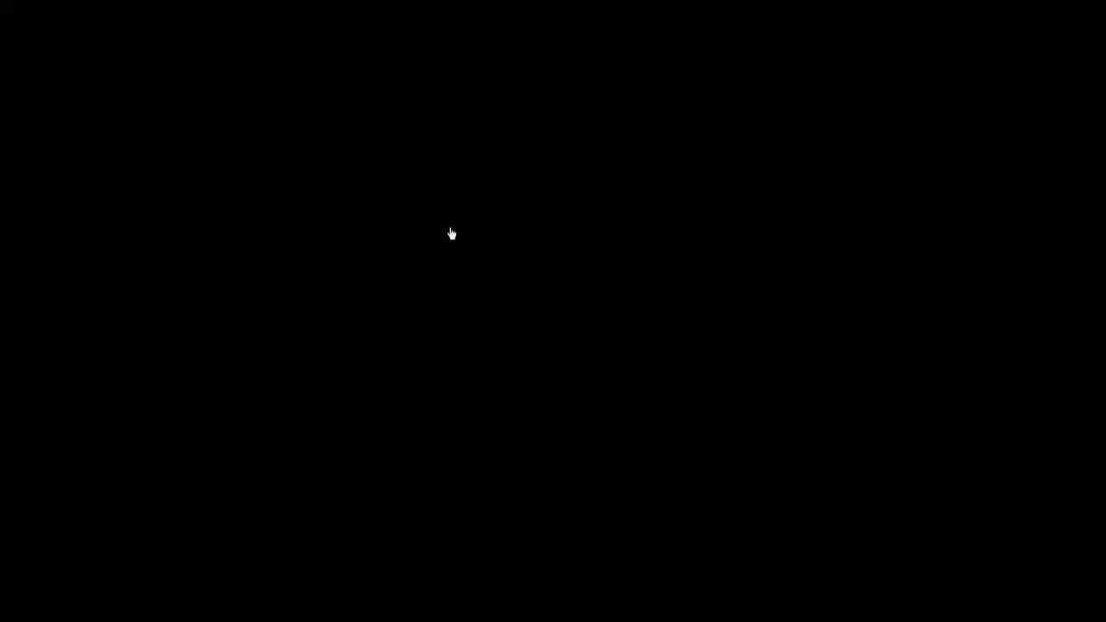
pyautogui.click(450, 227)
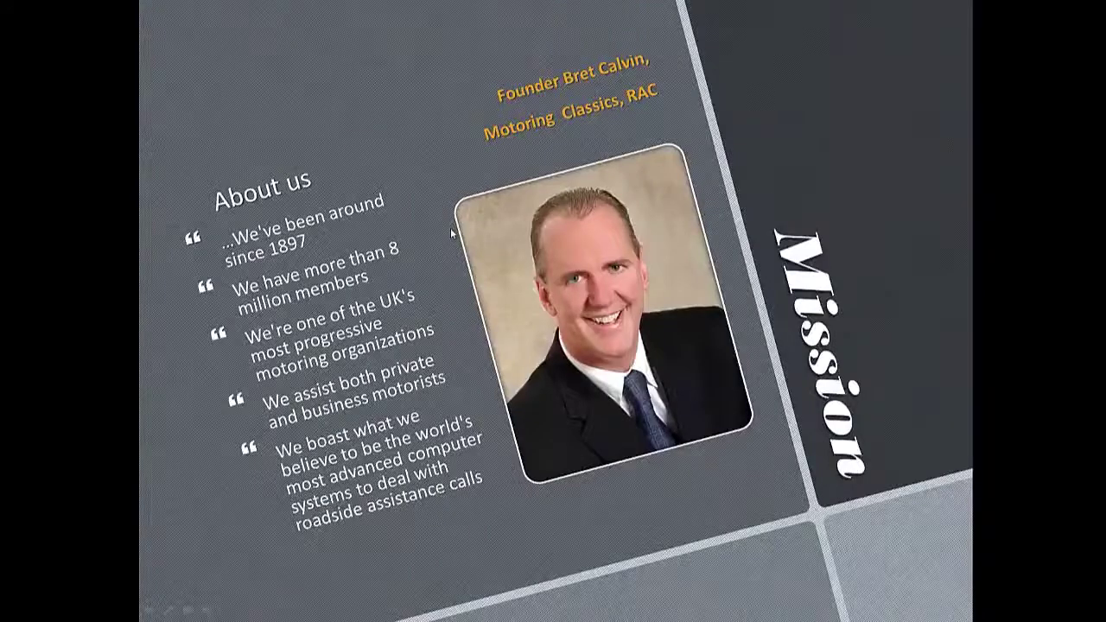
pyautogui.click(450, 227)
pyautogui.click(450, 227)
pyautogui.click(450, 230)
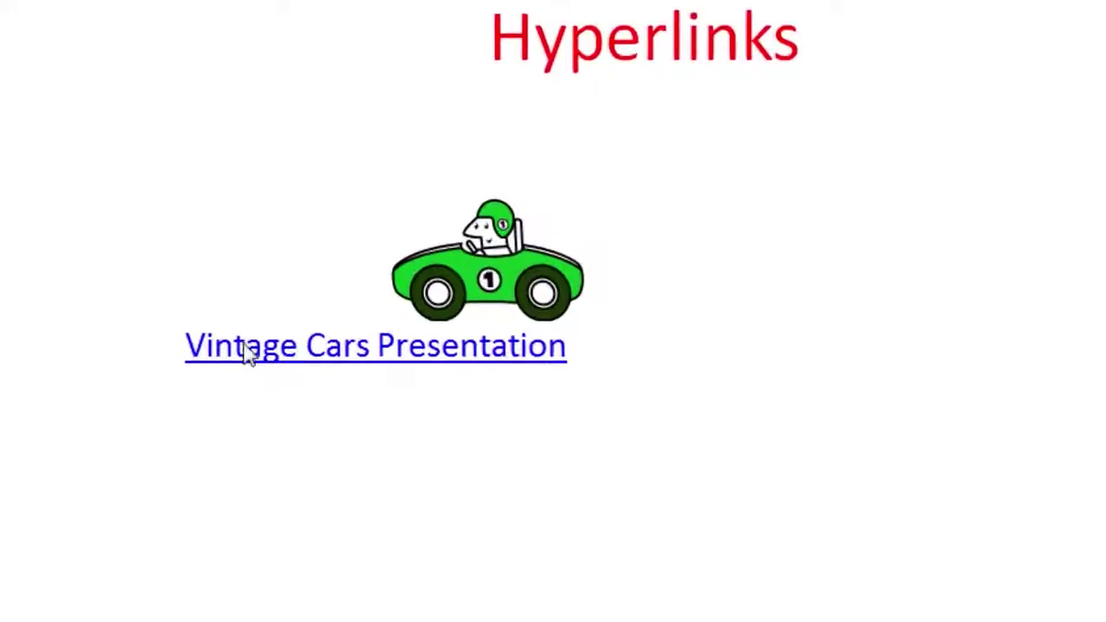
# Strip the hyperlink from the Vintage Cars Presentation line so it is plain text
pyautogui.click(437, 260)
pyautogui.moveTo(184, 345); pyautogui.dragTo(530, 365)
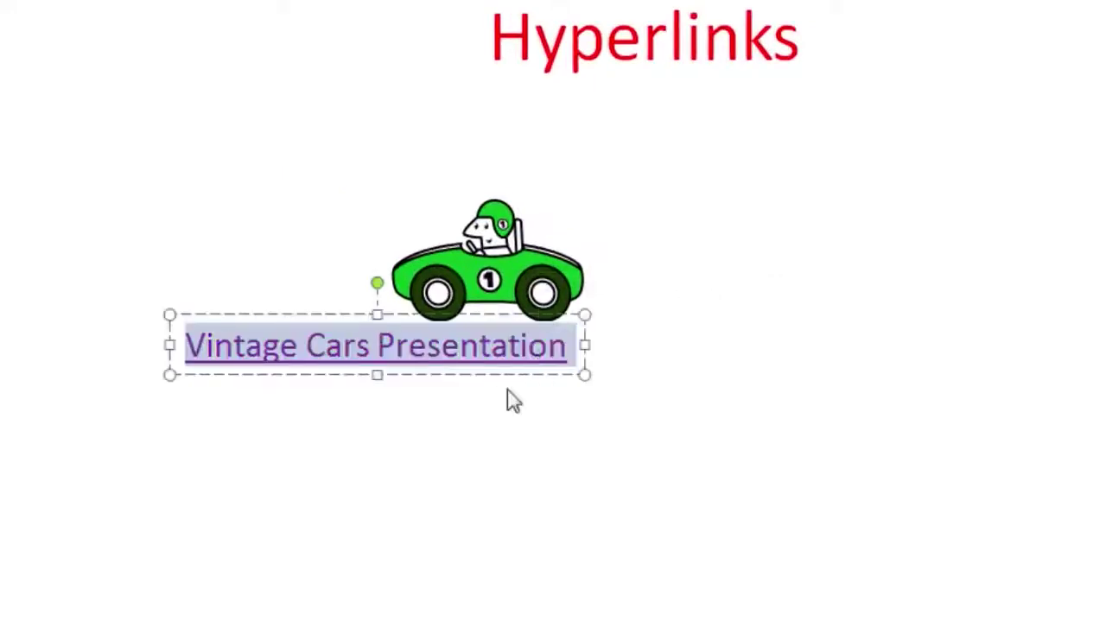
pyautogui.rightClick(486, 347)
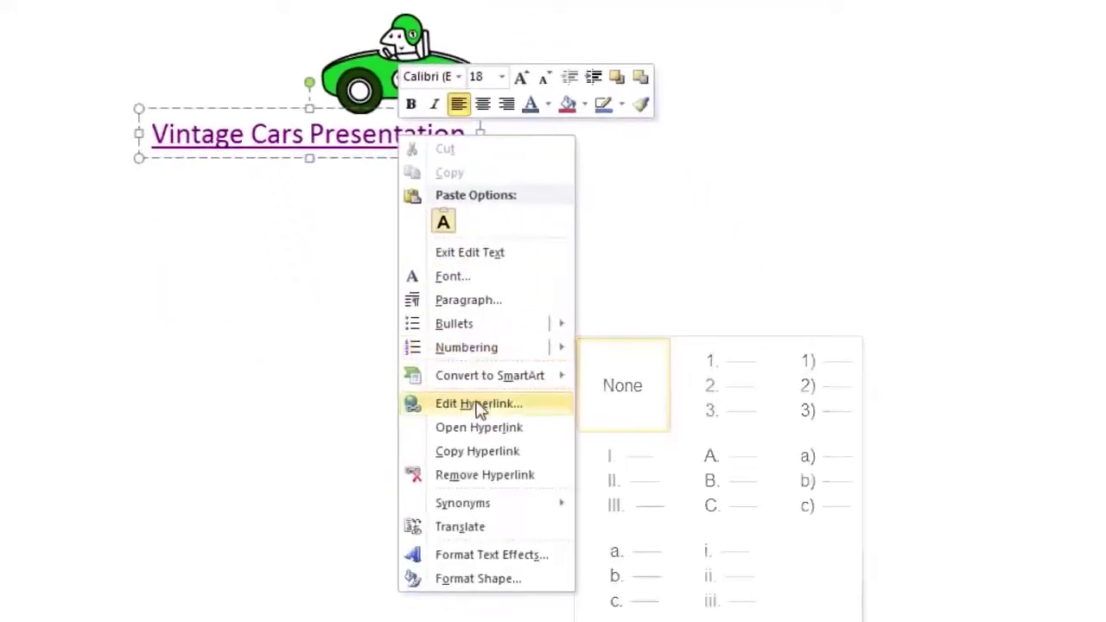
pyautogui.click(486, 475)
pyautogui.click(372, 286)
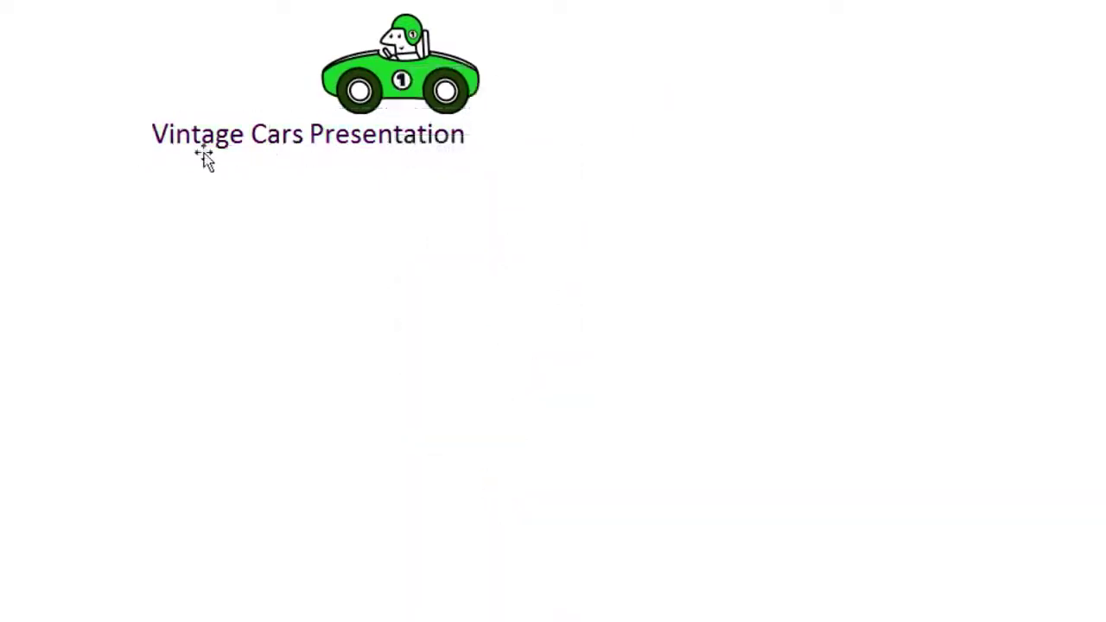
pyautogui.click(166, 136)
pyautogui.click(317, 205)
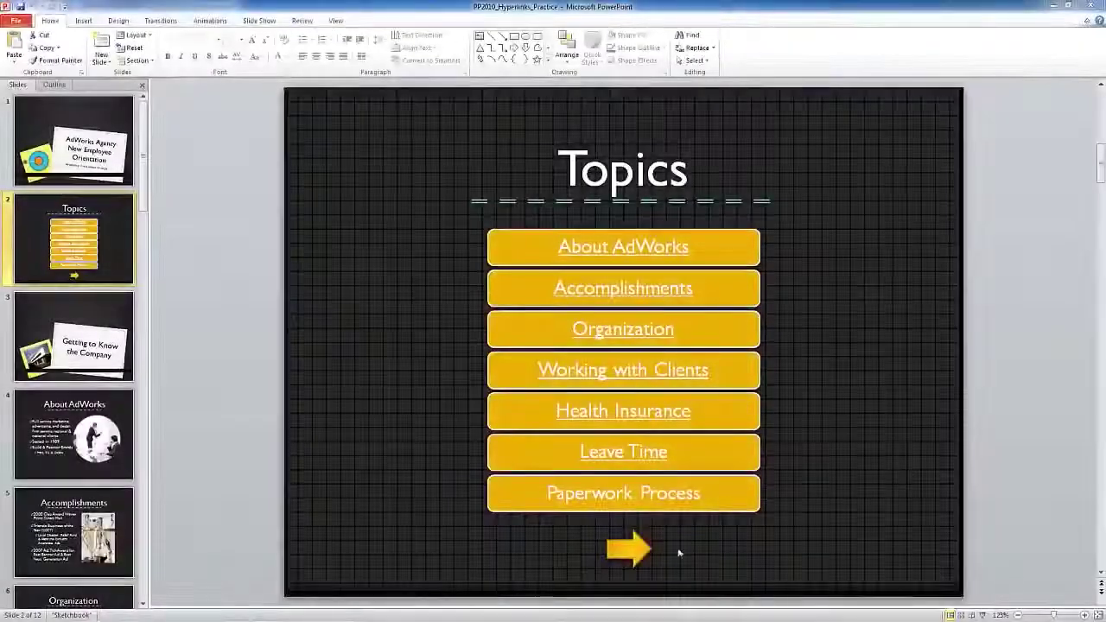
# Inspect the yellow arrow's shape styles, then click it in the show to reach Getting to Know the Company
pyautogui.click(635, 547)
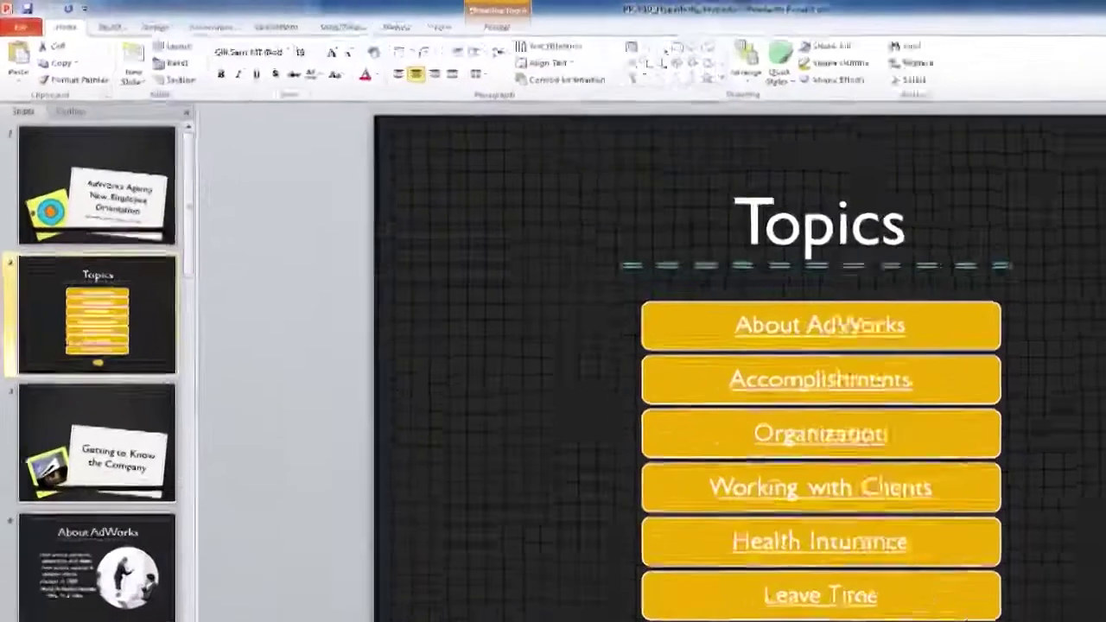
pyautogui.click(377, 20)
pyautogui.click(726, 119)
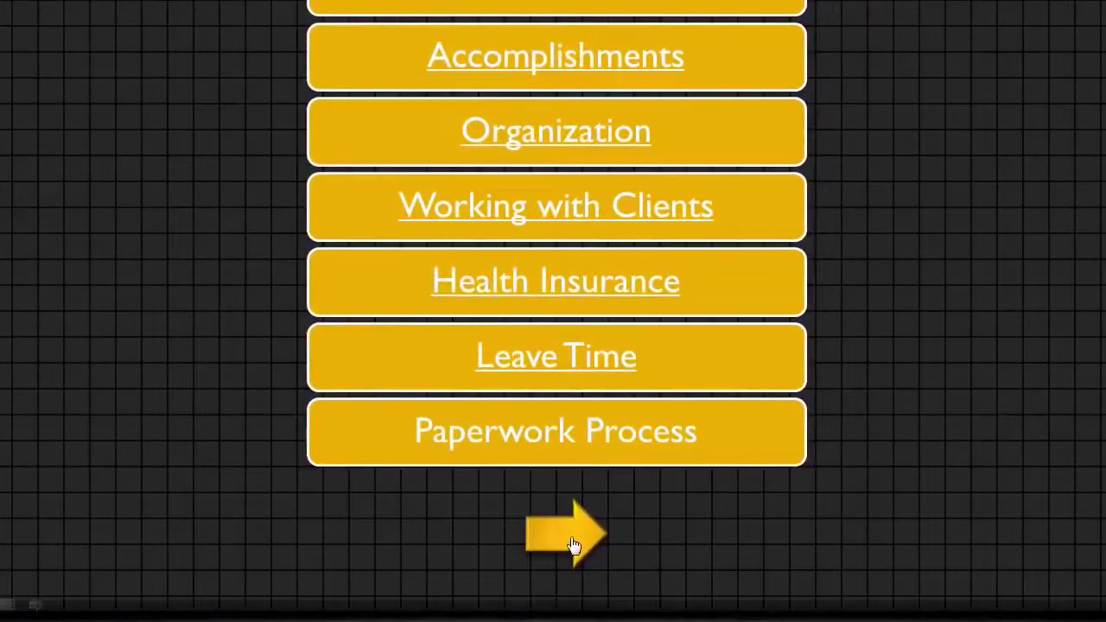
pyautogui.click(566, 536)
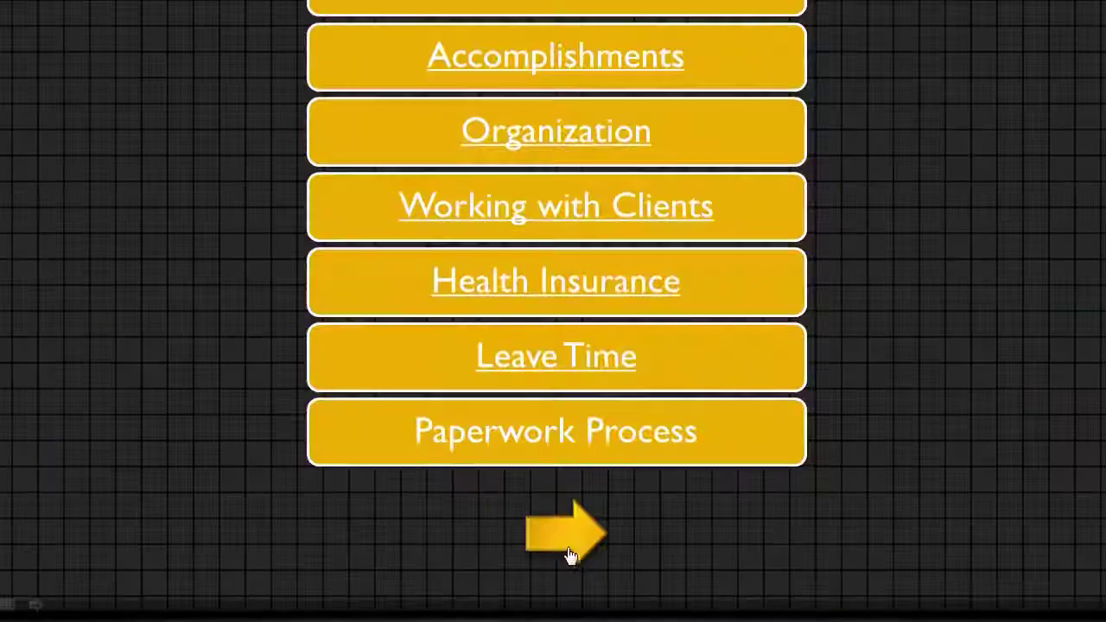
pyautogui.click(567, 546)
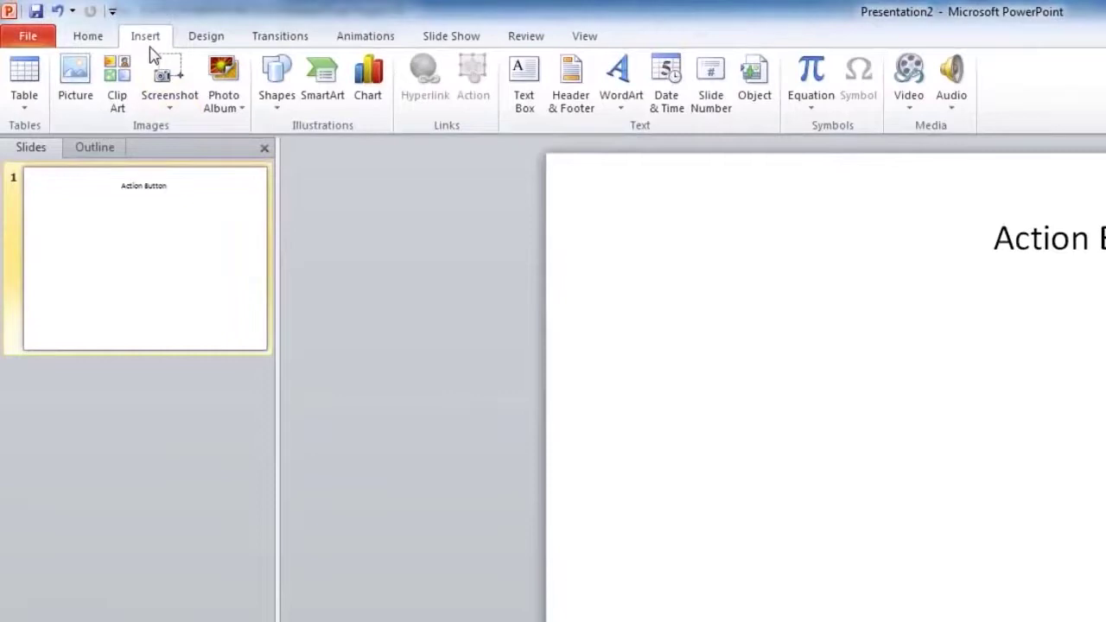
# Draw an action button and compare its Mouse Over and Mouse Click action options
pyautogui.click(276, 82)
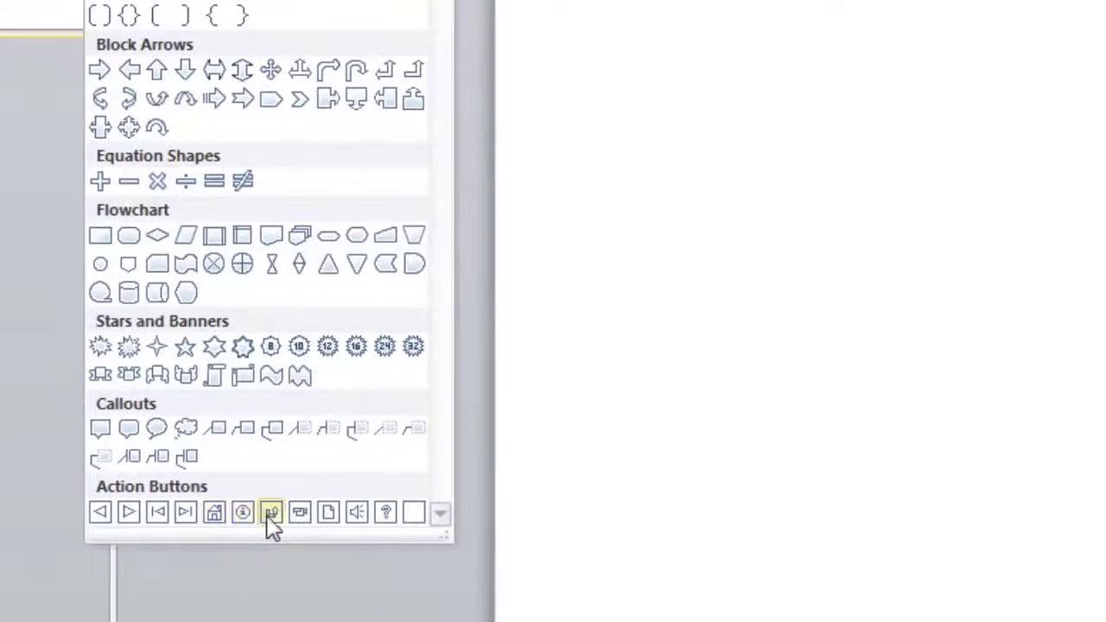
pyautogui.click(128, 512)
pyautogui.moveTo(269, 274); pyautogui.dragTo(406, 387)
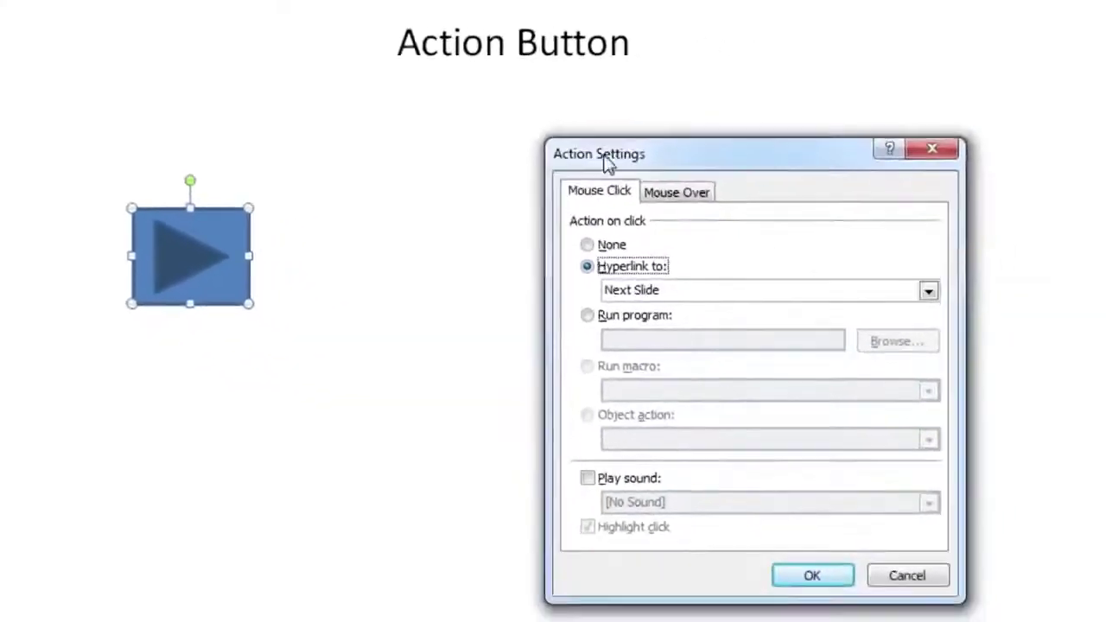
pyautogui.moveTo(868, 205); pyautogui.dragTo(603, 203)
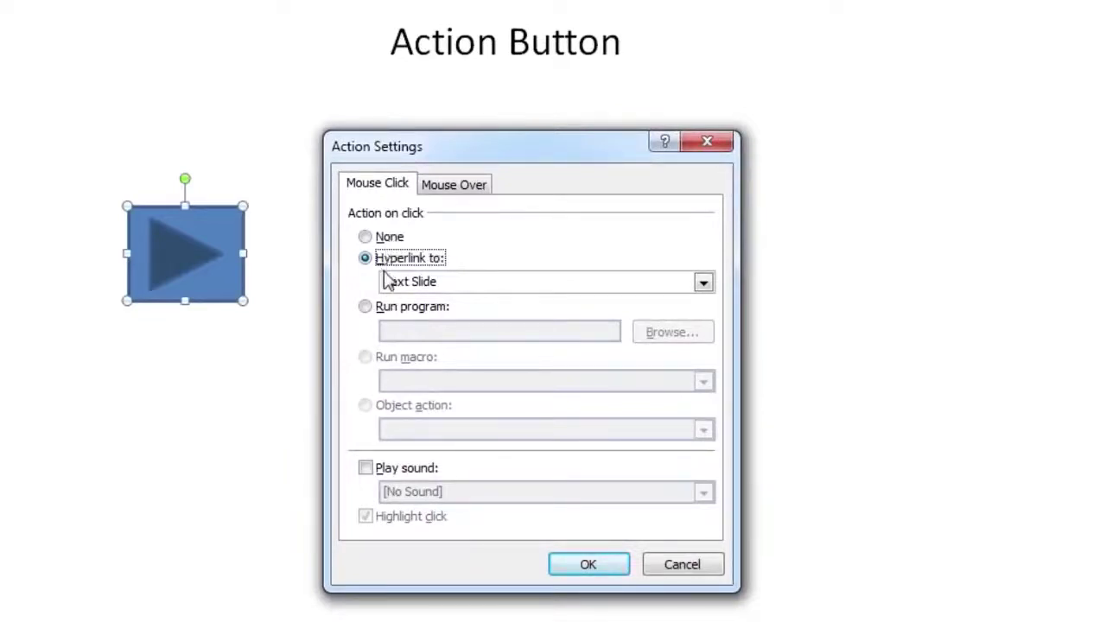
pyautogui.click(432, 195)
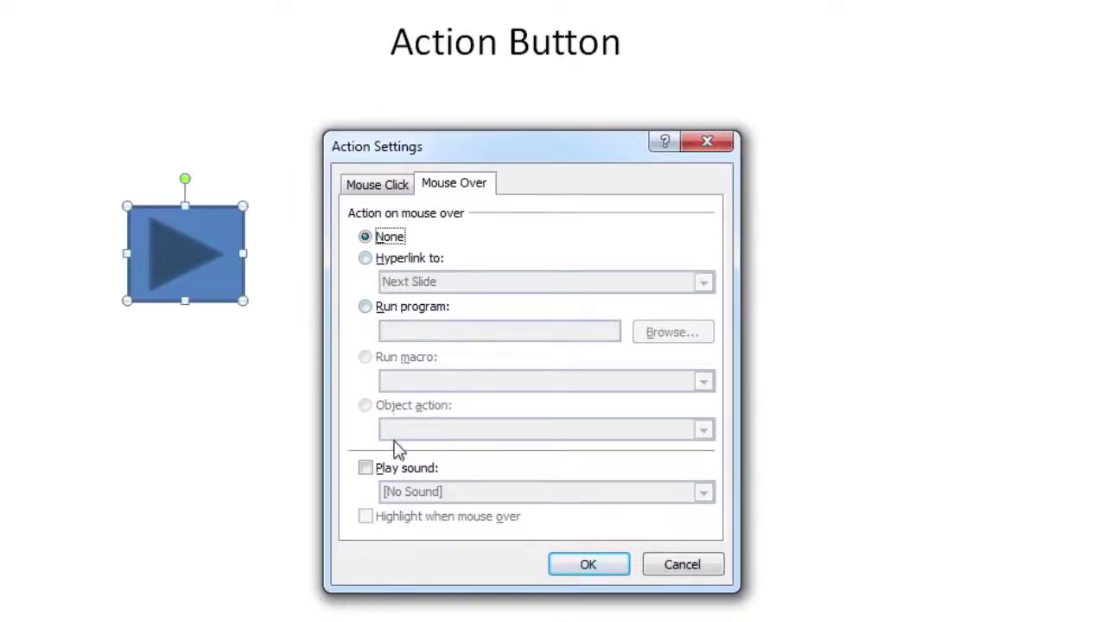
pyautogui.click(387, 186)
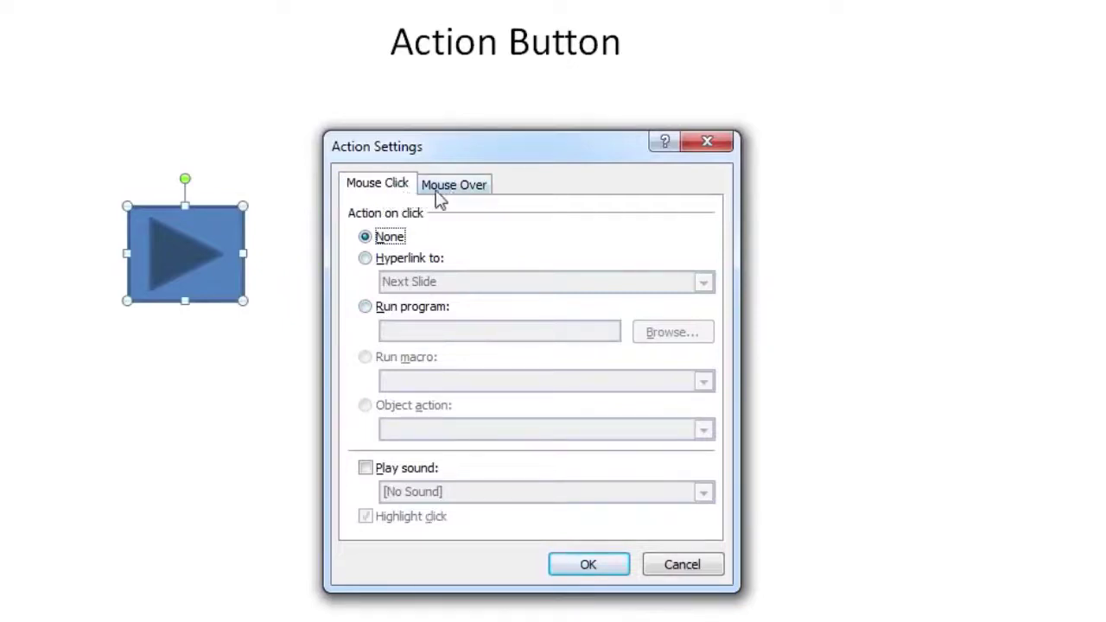
pyautogui.click(442, 190)
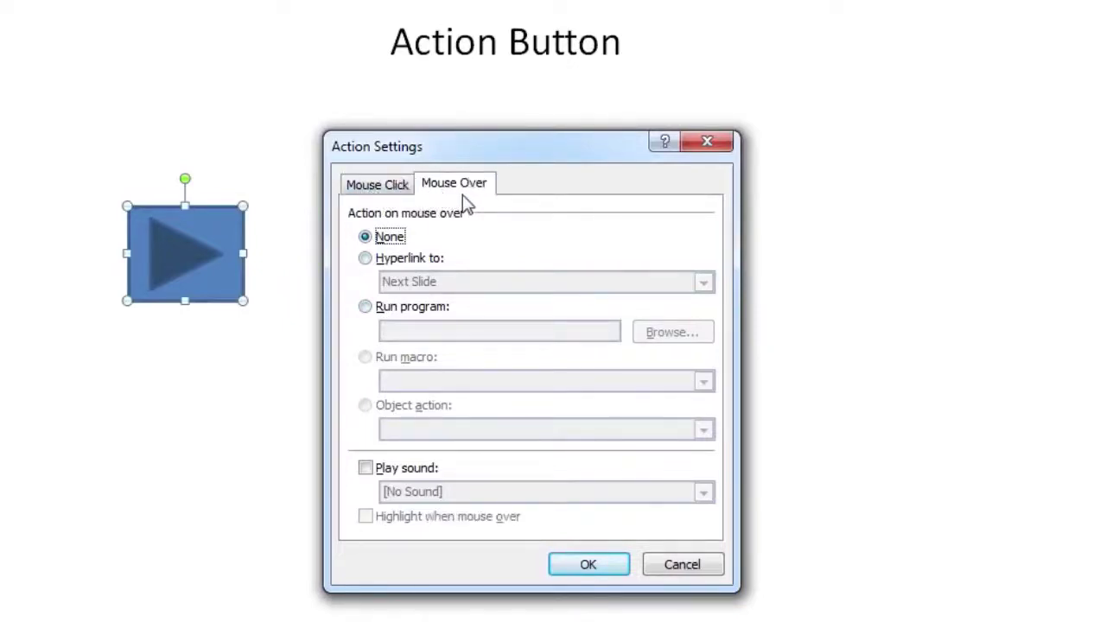
pyautogui.click(394, 194)
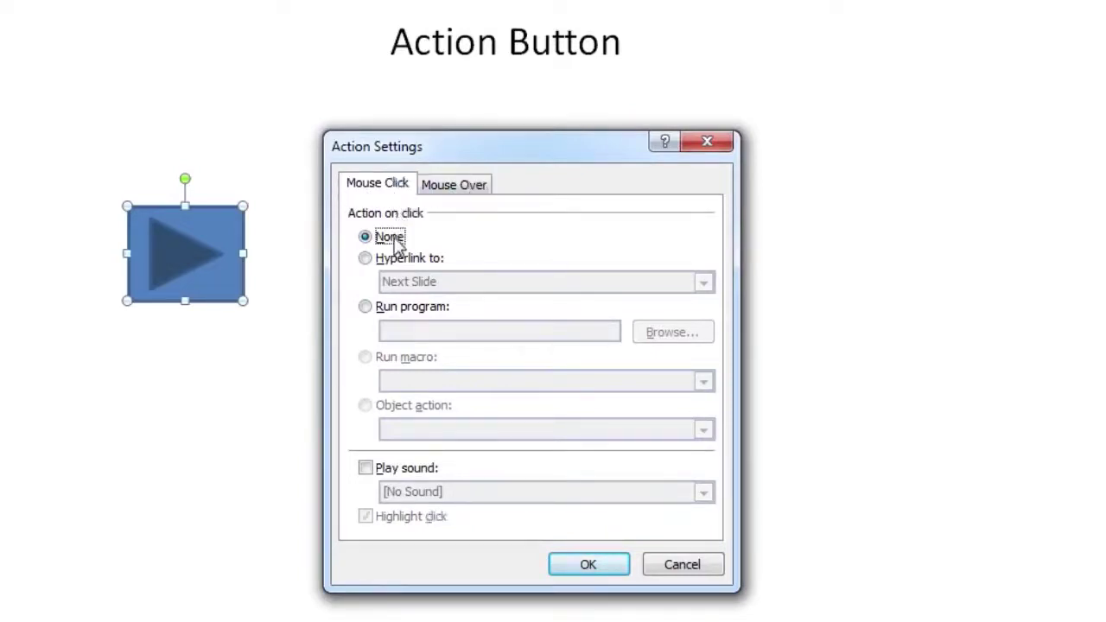
# Make the button's click hyperlink to End Show and play the Bomb sound
pyautogui.click(387, 260)
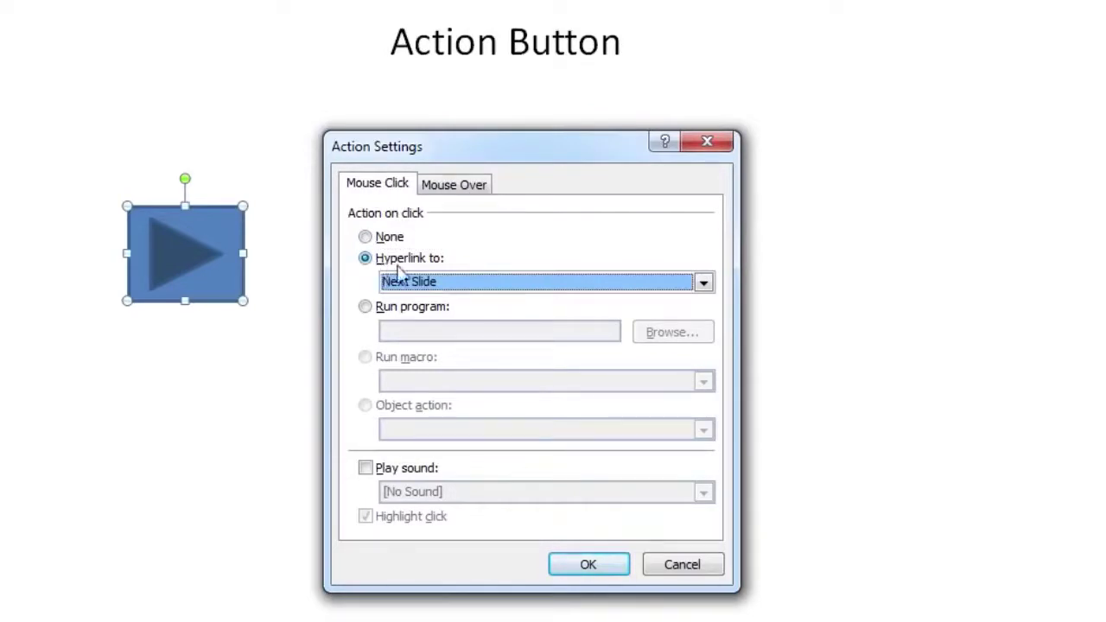
pyautogui.click(423, 285)
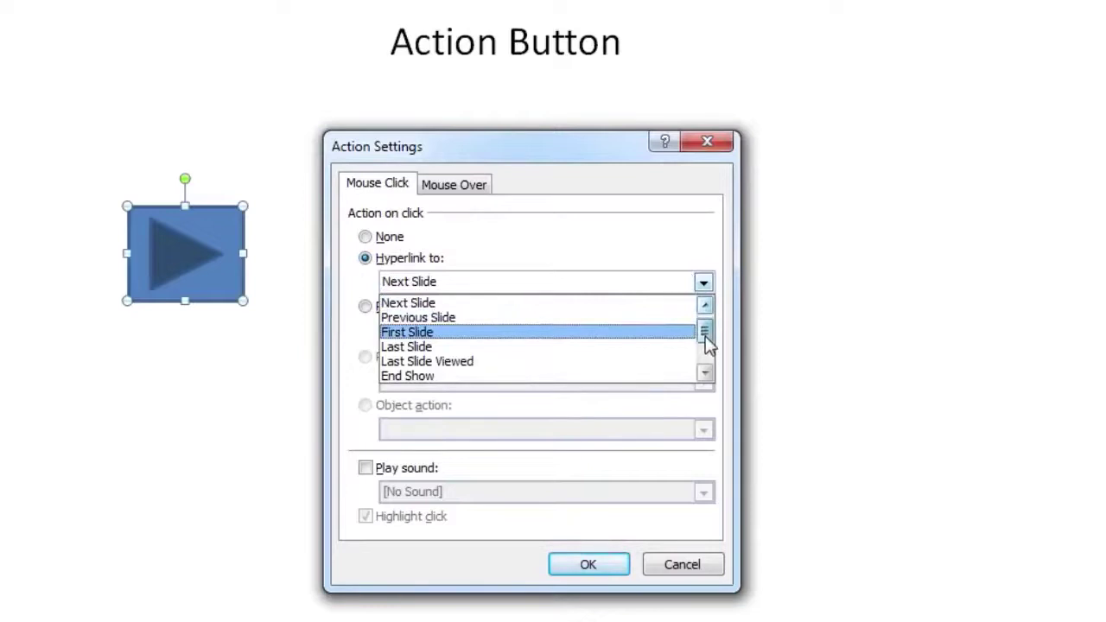
pyautogui.moveTo(705, 337); pyautogui.dragTo(706, 349)
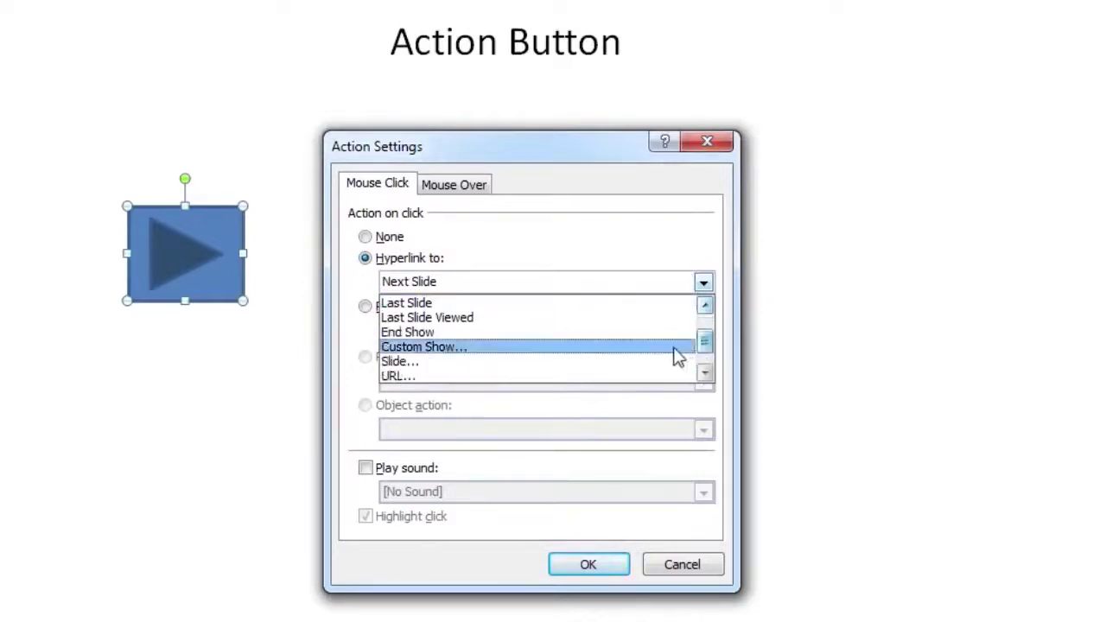
pyautogui.click(480, 334)
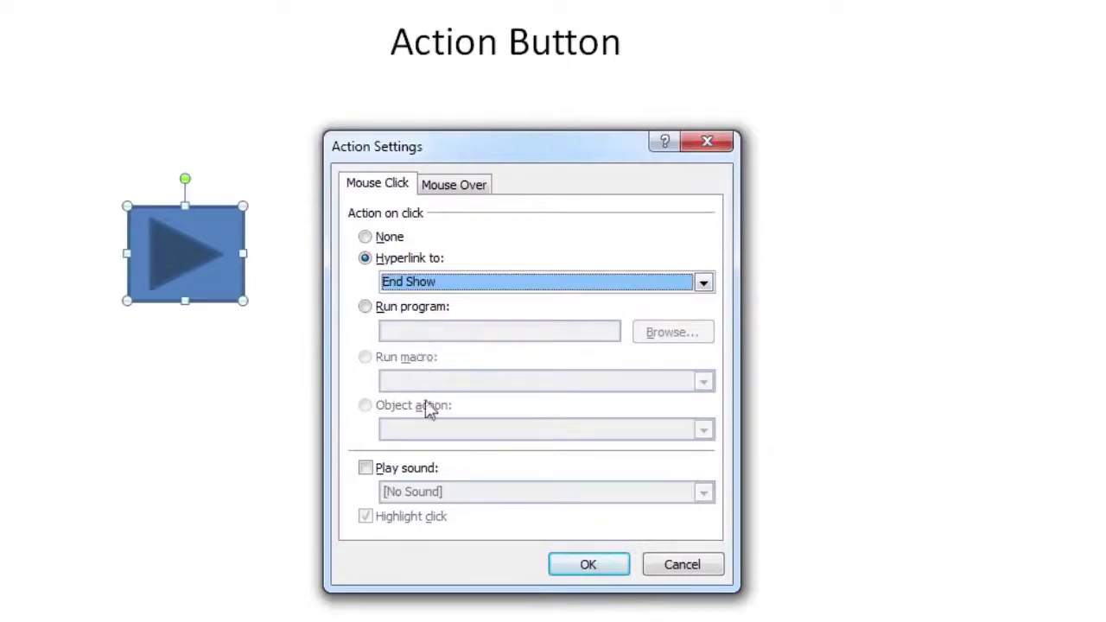
pyautogui.click(413, 464)
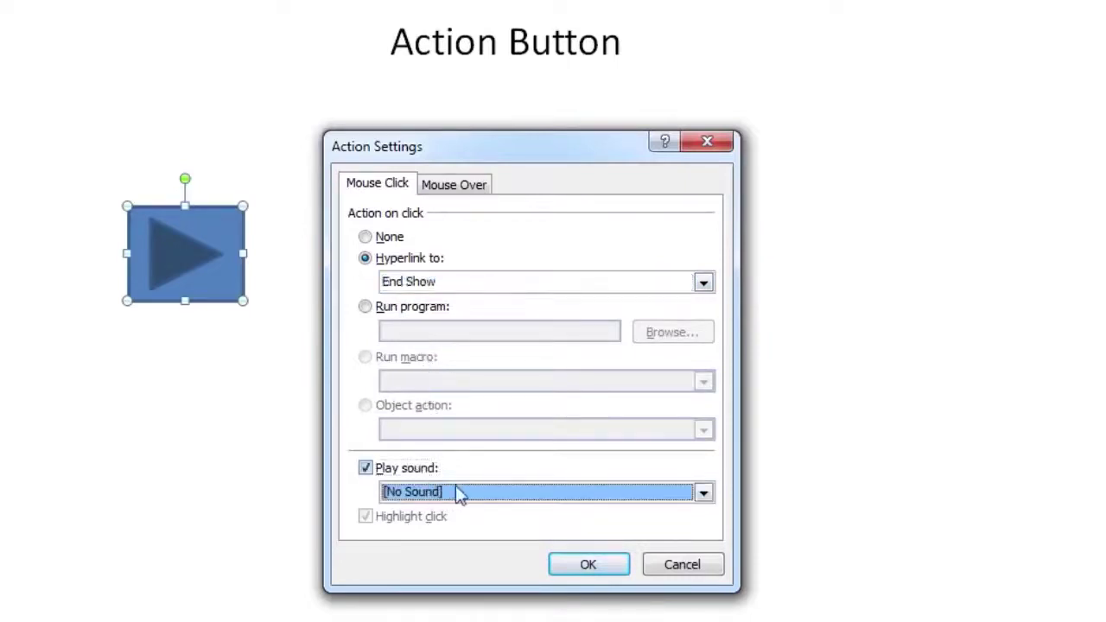
pyautogui.click(702, 498)
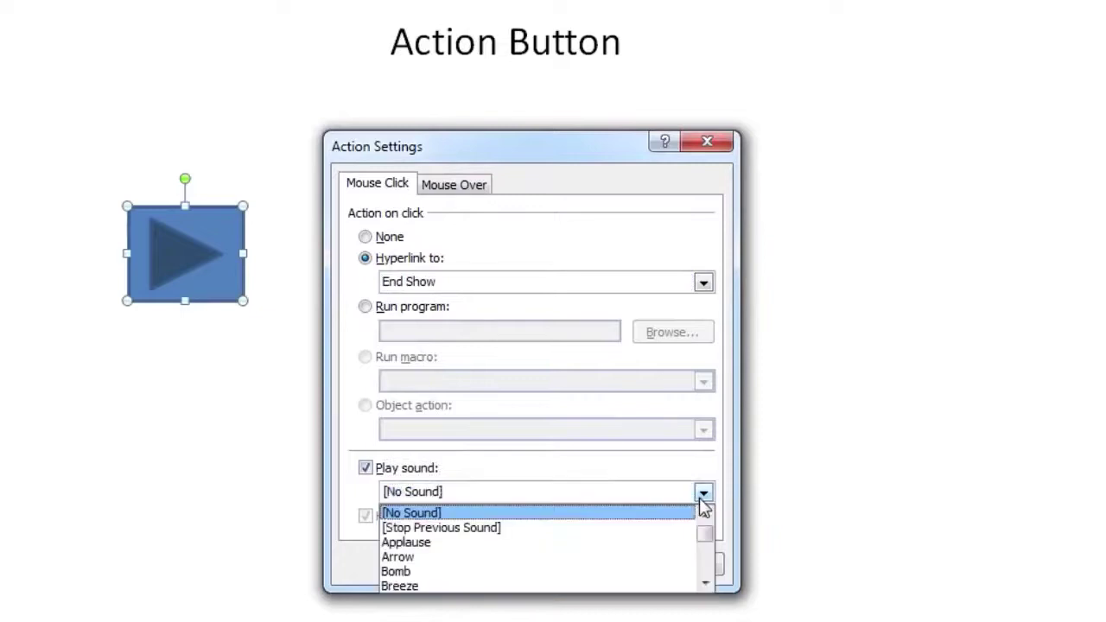
pyautogui.click(675, 578)
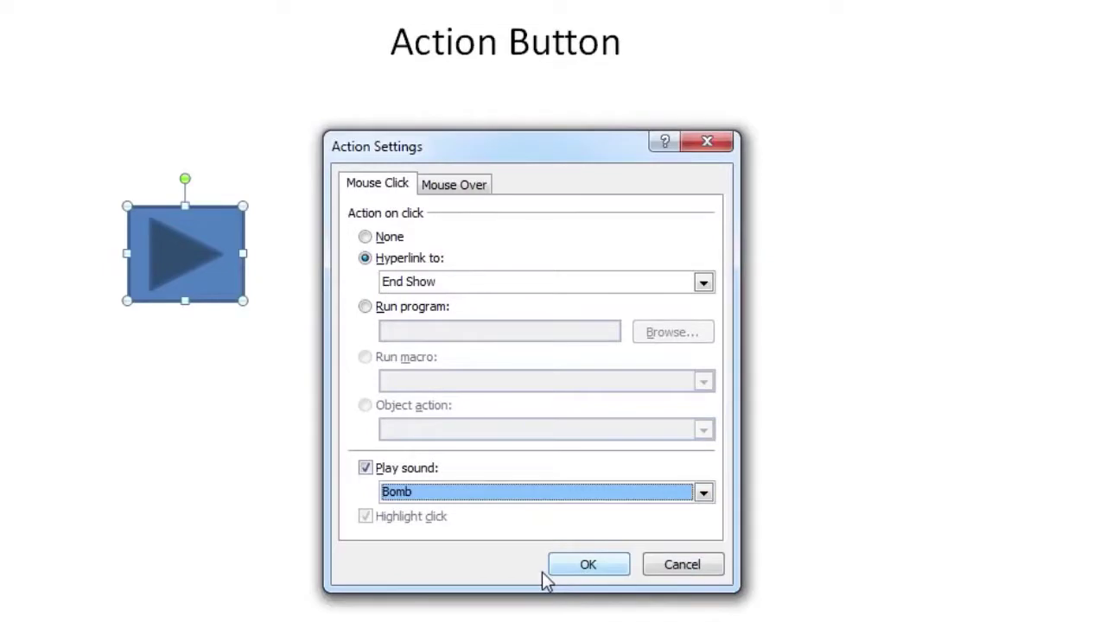
pyautogui.click(587, 577)
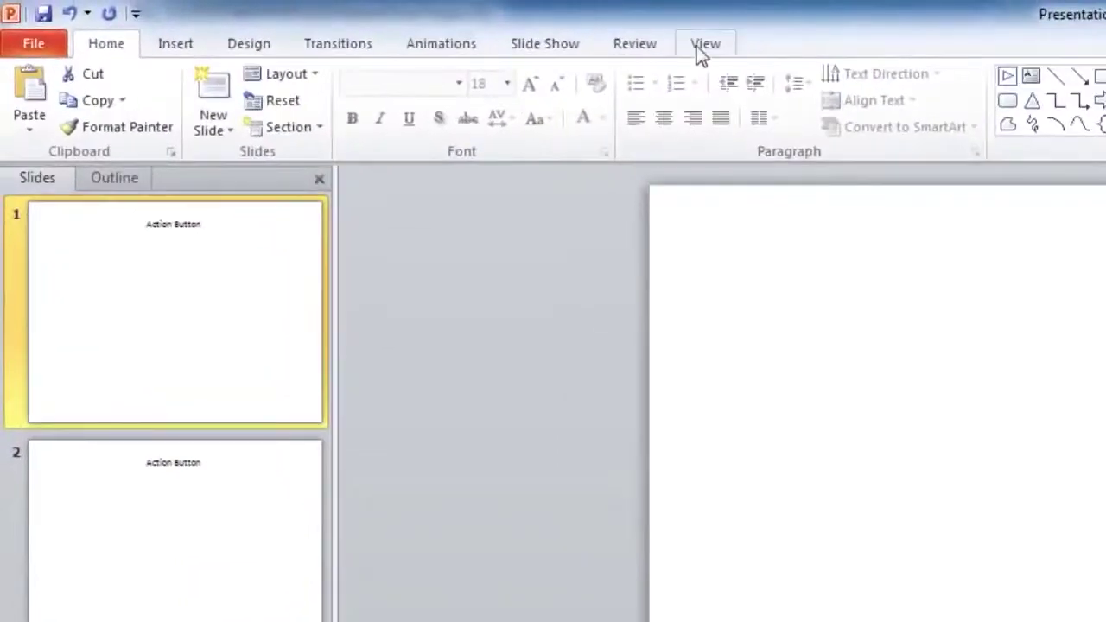
# Draw a Forward action button at the bottom-left of the slide master, keeping the next-slide action
pyautogui.click(408, 23)
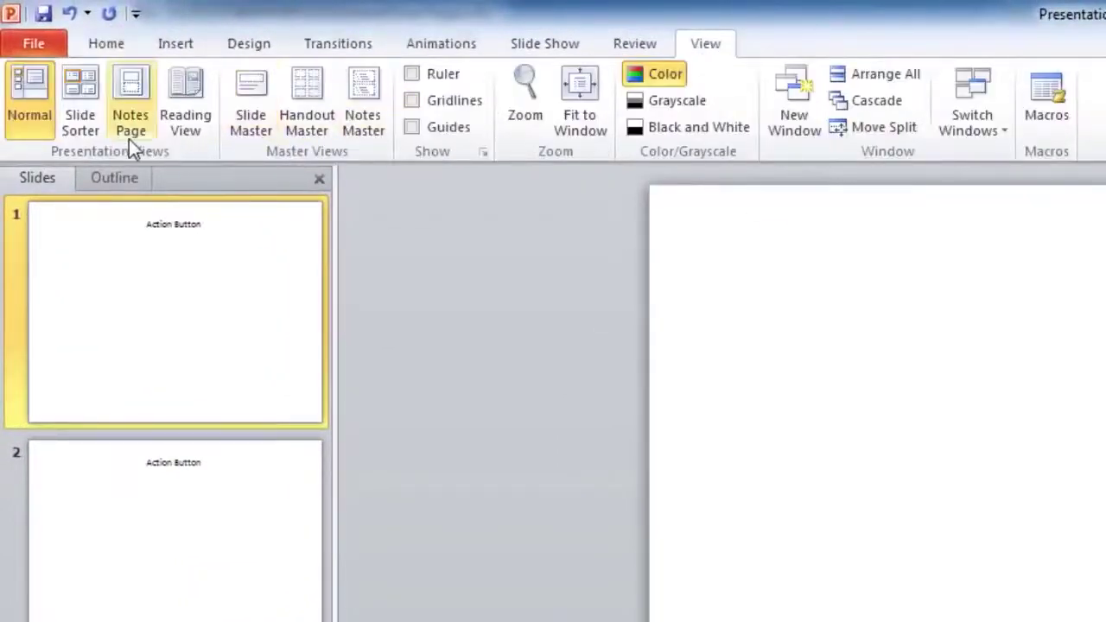
pyautogui.click(250, 136)
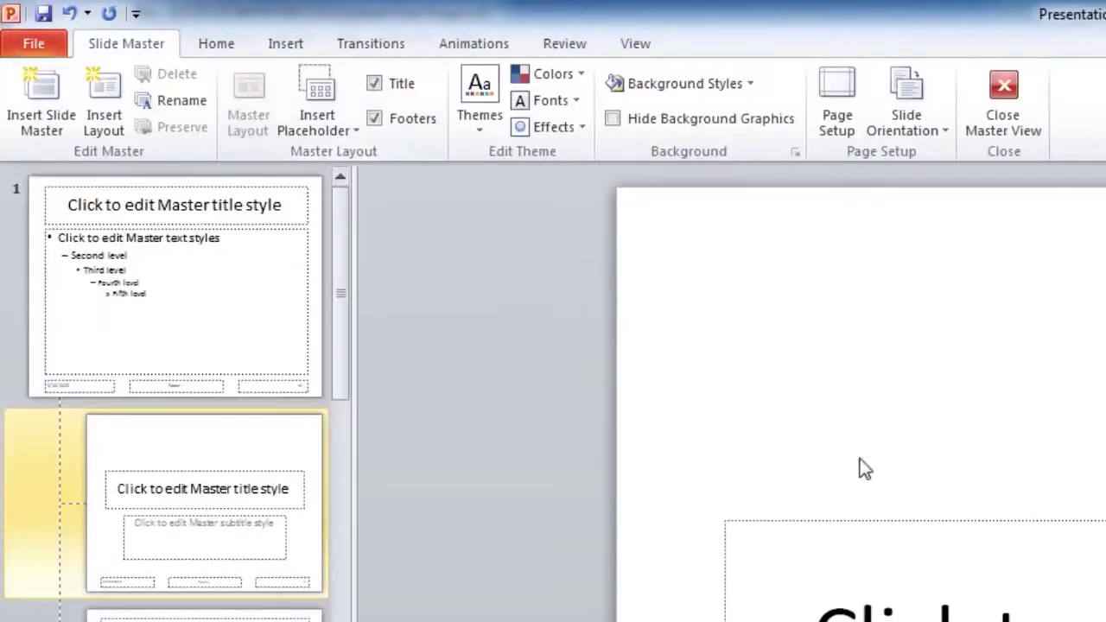
pyautogui.click(285, 43)
pyautogui.click(323, 91)
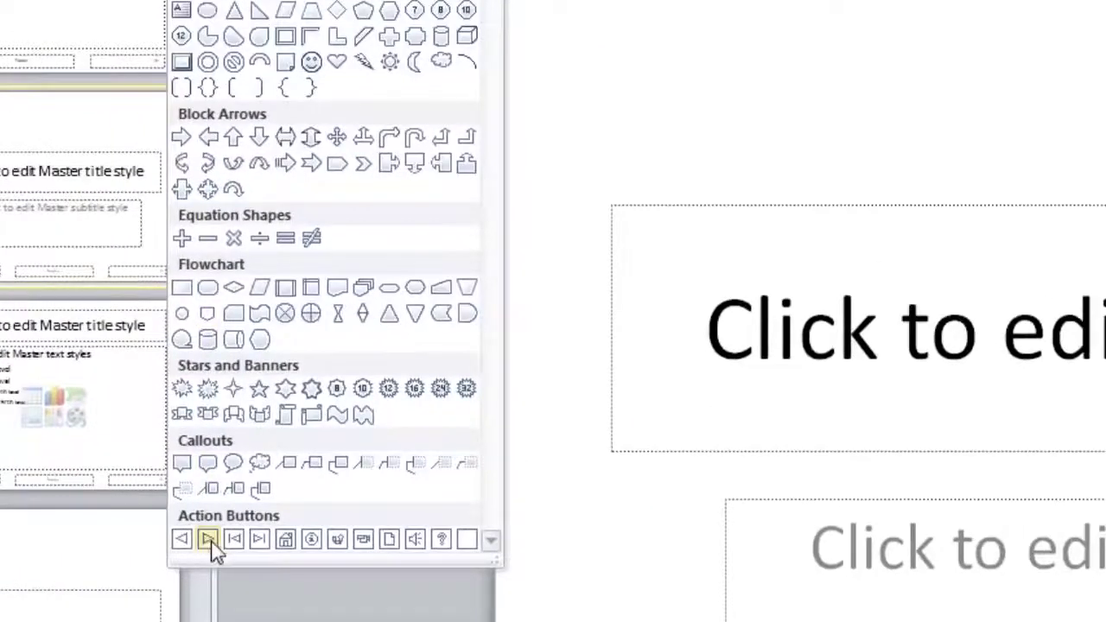
pyautogui.click(216, 556)
pyautogui.moveTo(170, 389); pyautogui.dragTo(259, 477)
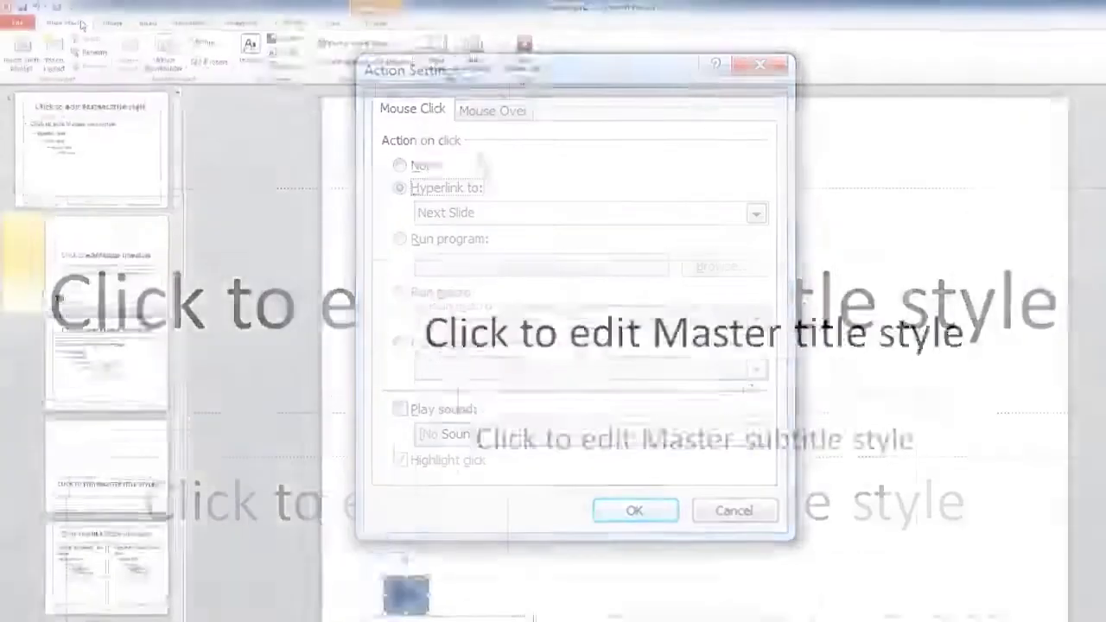
pyautogui.click(634, 510)
pyautogui.click(829, 87)
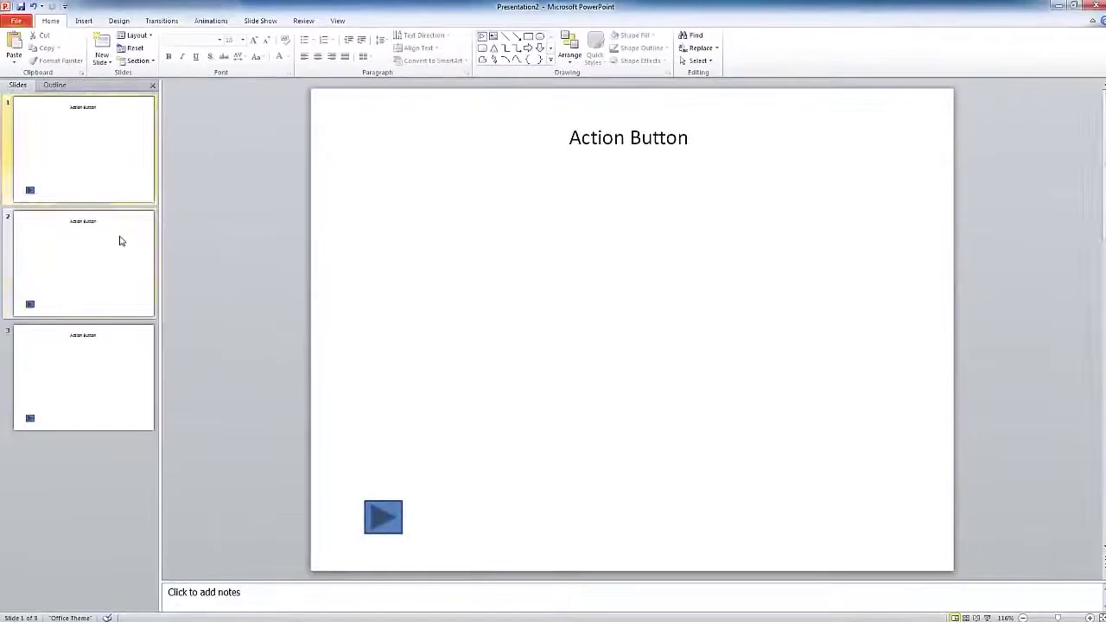
# Check that the forward button appears on slides 2 and 3, then return to slide 1
pyautogui.click(120, 241)
pyautogui.click(103, 364)
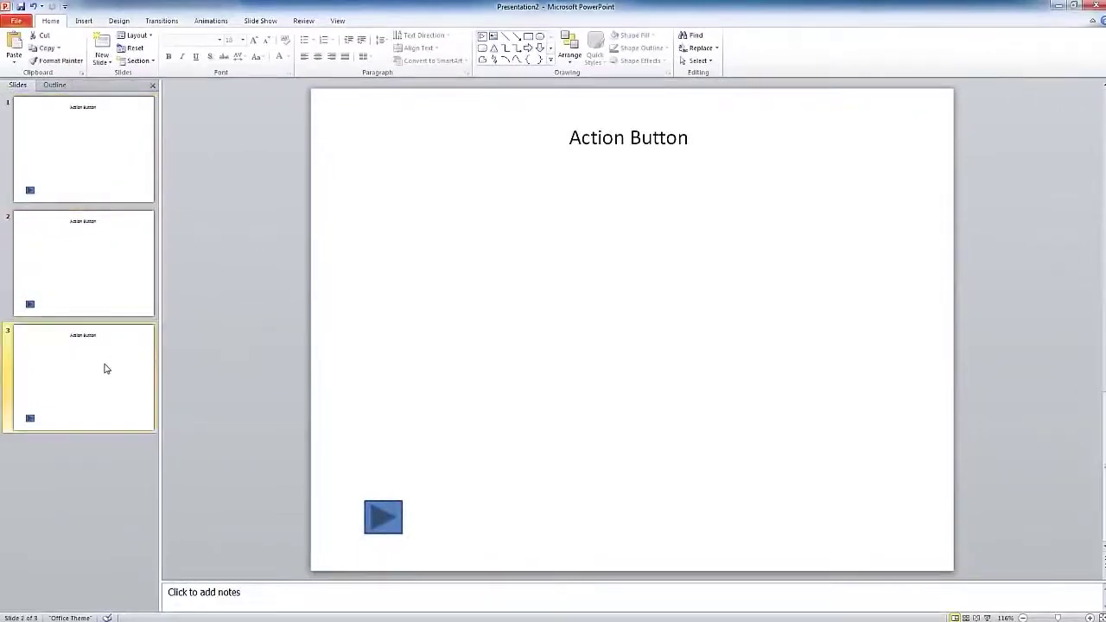
pyautogui.click(107, 172)
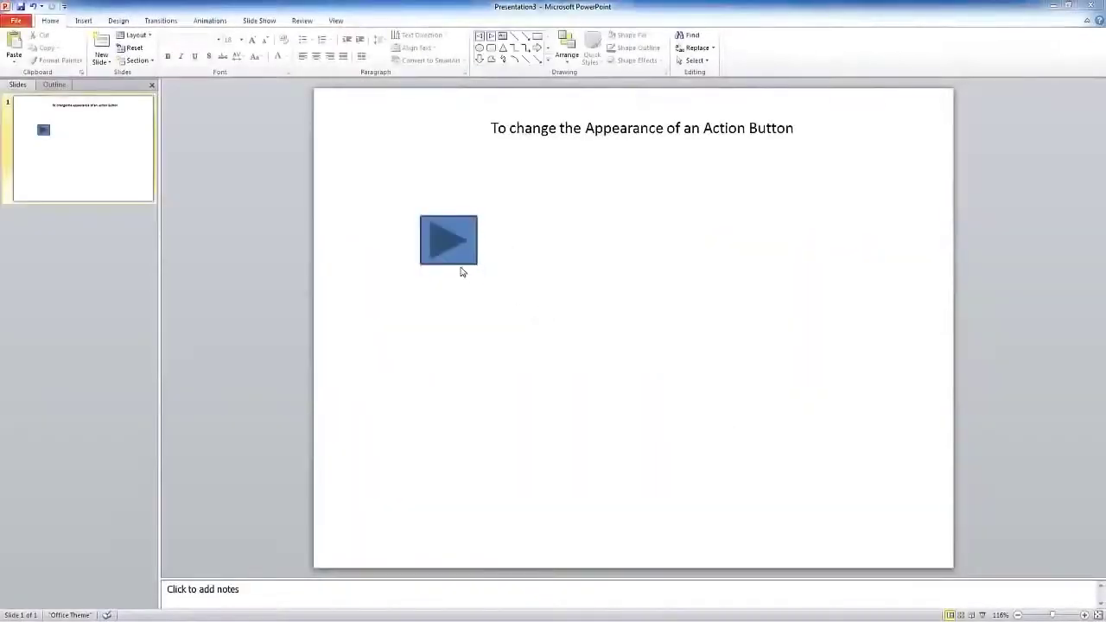
# Select the action button and browse the full Shape Styles gallery for the orange style
pyautogui.click(459, 253)
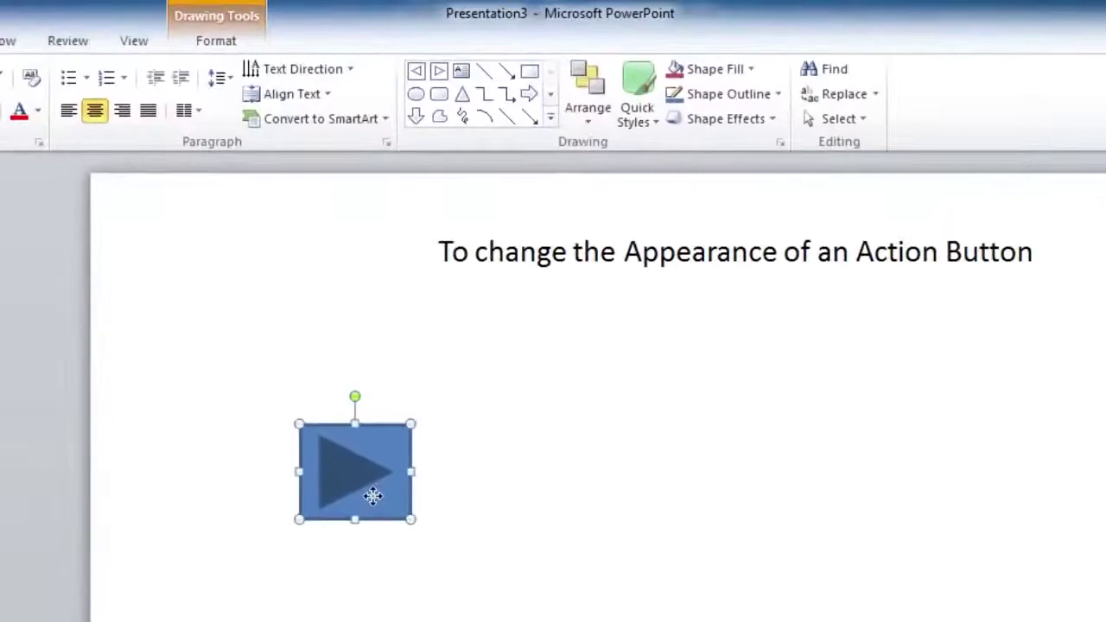
pyautogui.click(215, 45)
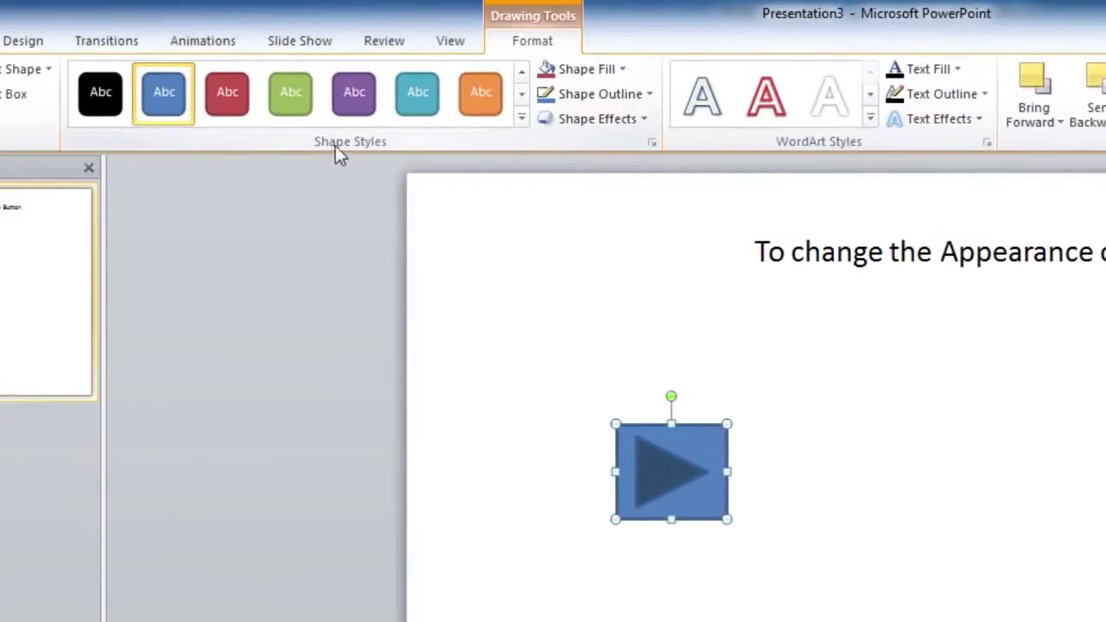
pyautogui.click(521, 118)
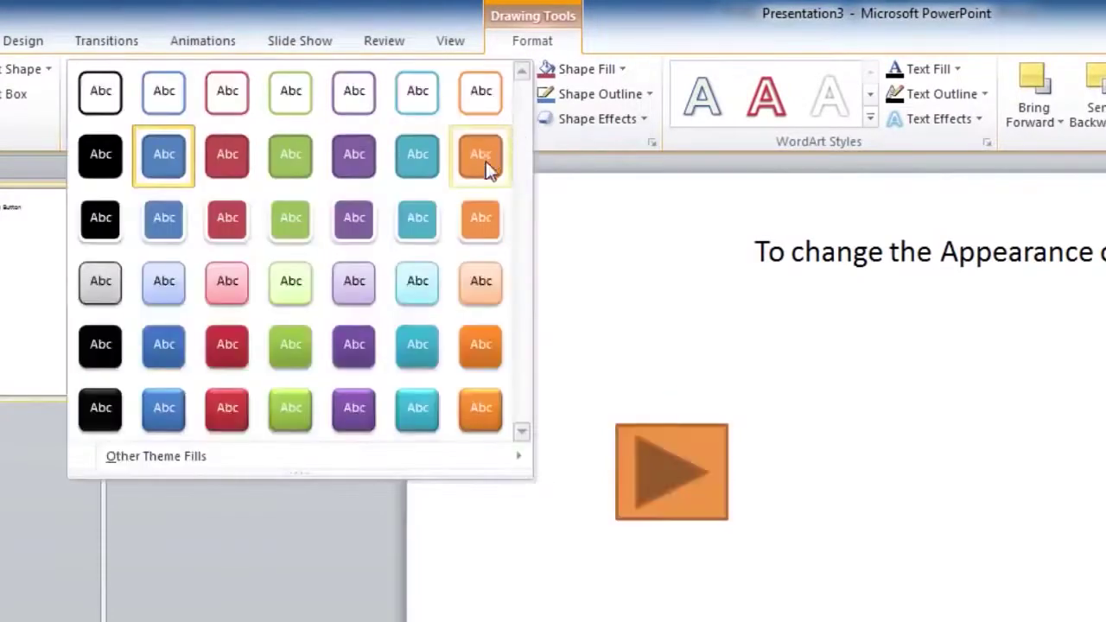
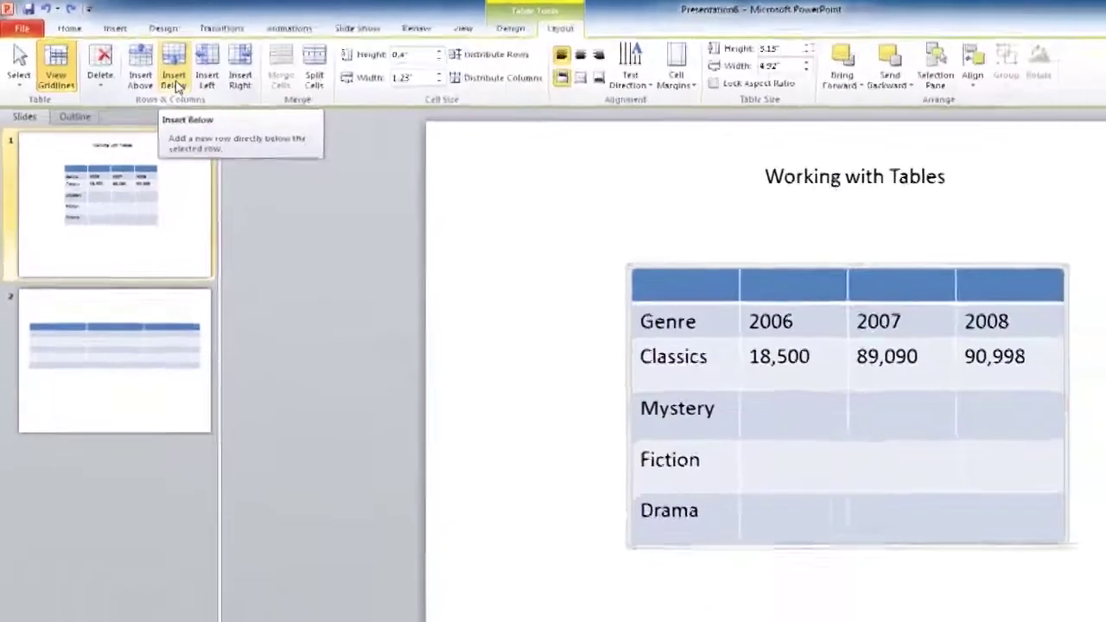
# Insert a blank row below Genre and blank columns left and right of 2006
pyautogui.click(268, 123)
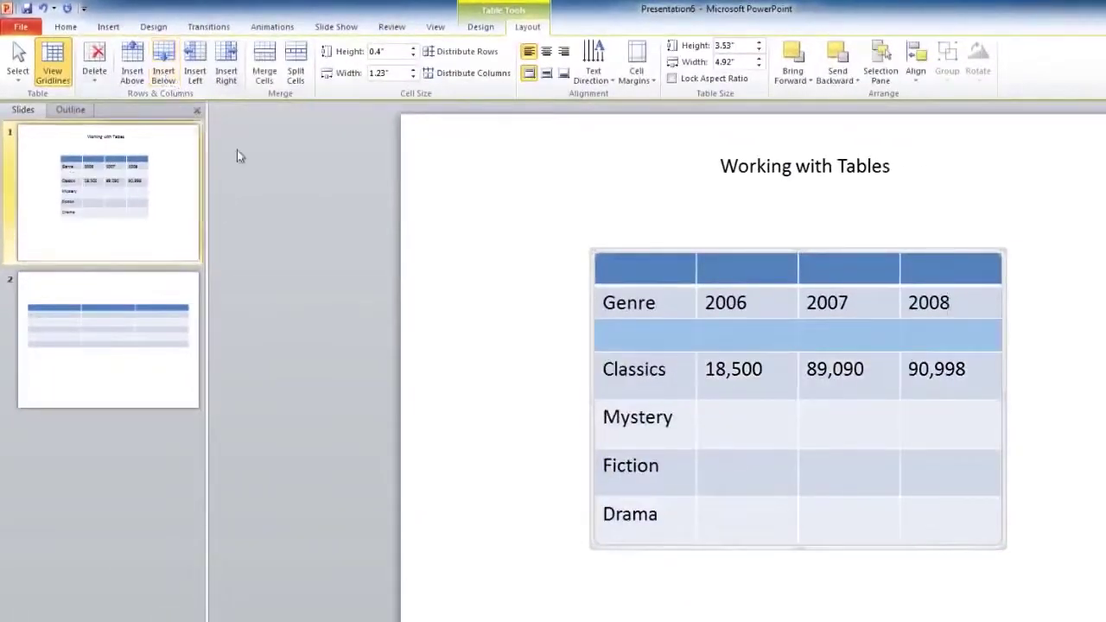
pyautogui.click(754, 303)
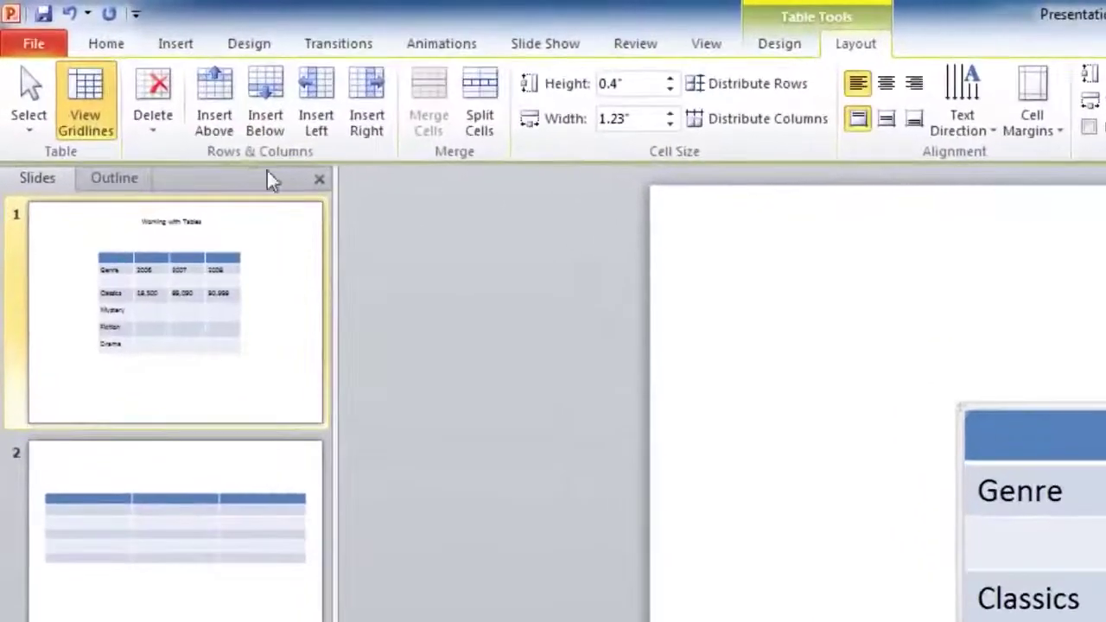
pyautogui.click(318, 131)
pyautogui.click(366, 117)
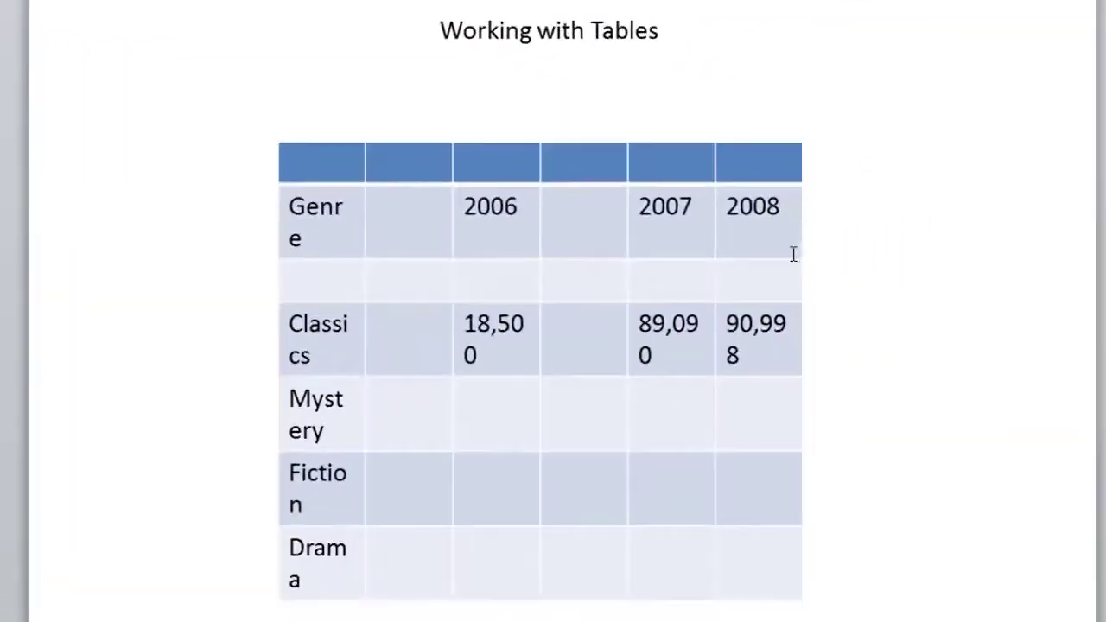
# Delete the blank column and the blank row so Genre heads the table
pyautogui.click(797, 207)
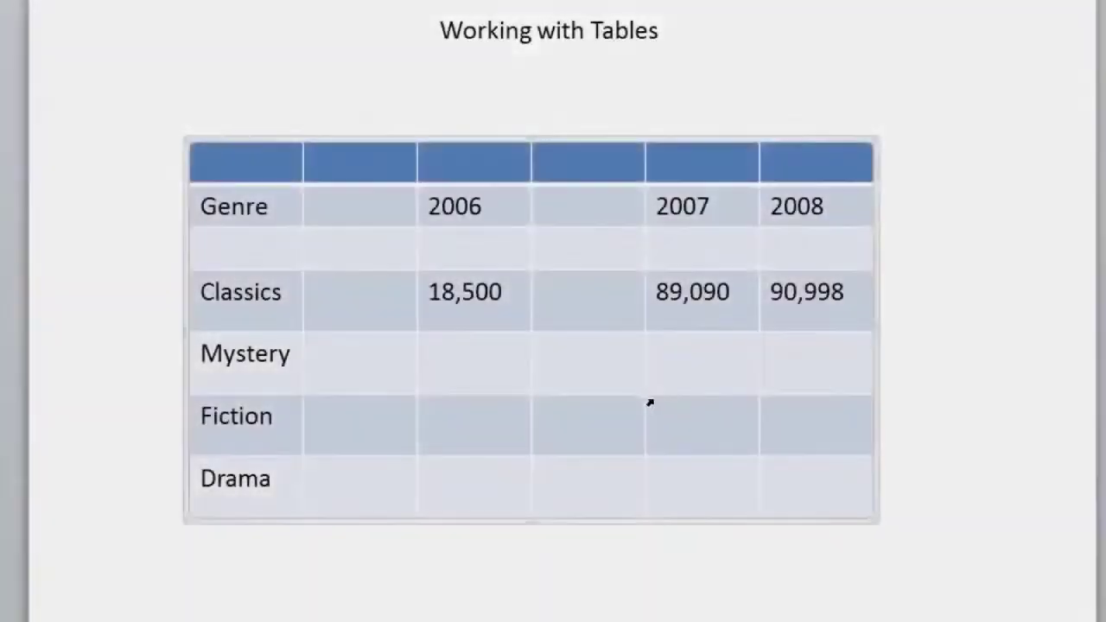
pyautogui.click(335, 167)
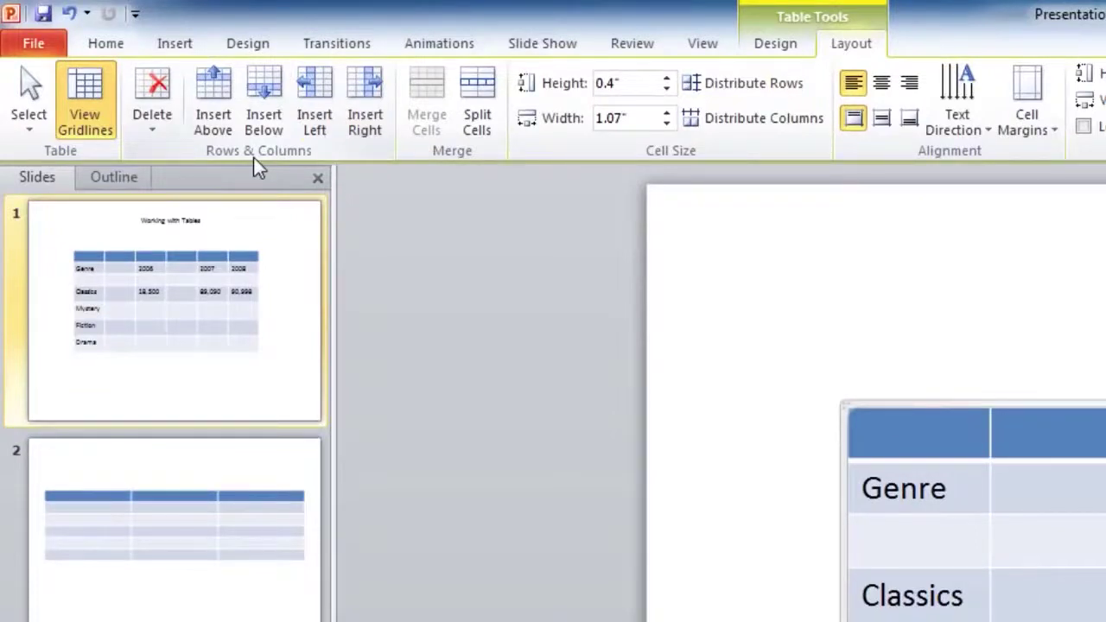
pyautogui.click(160, 134)
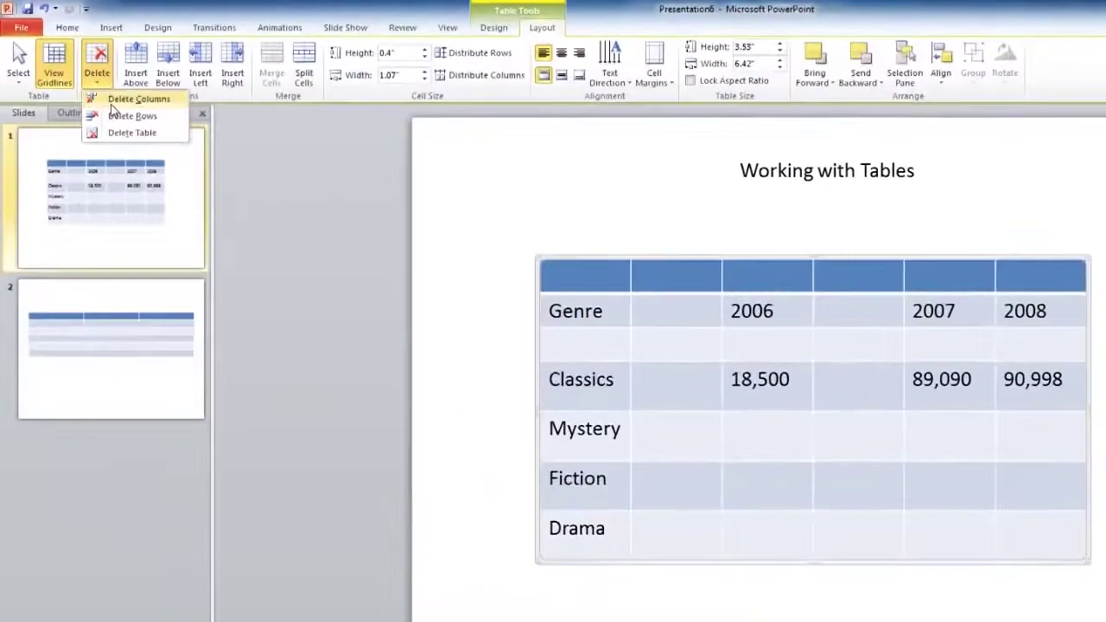
pyautogui.click(200, 149)
pyautogui.click(96, 71)
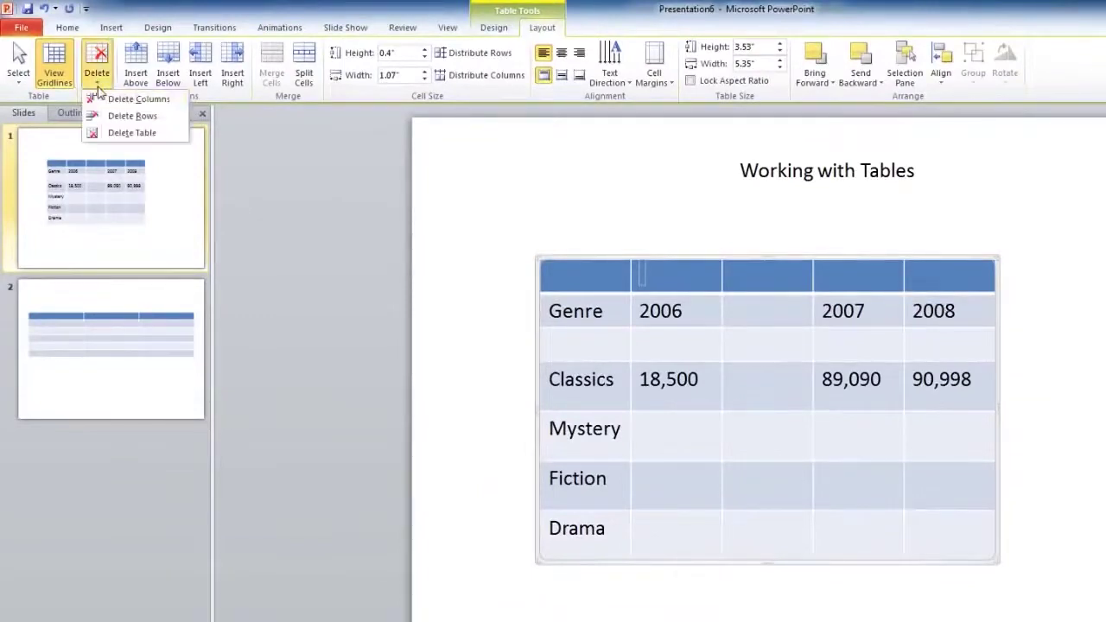
pyautogui.click(101, 117)
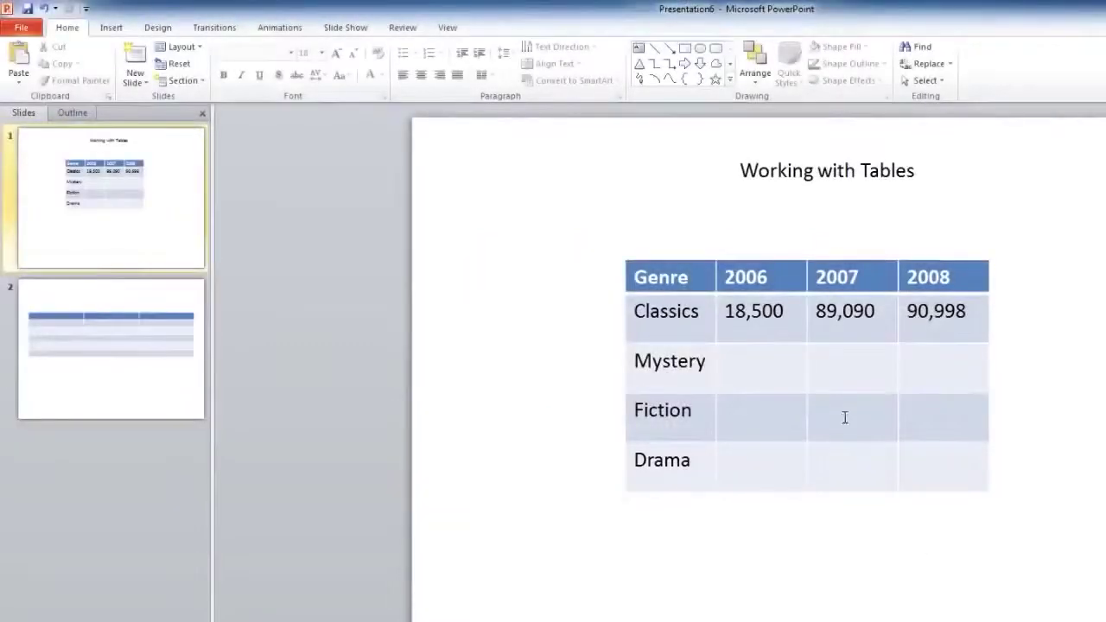
# Apply the teal style from the full Table Styles gallery to the genre table
pyautogui.click(844, 416)
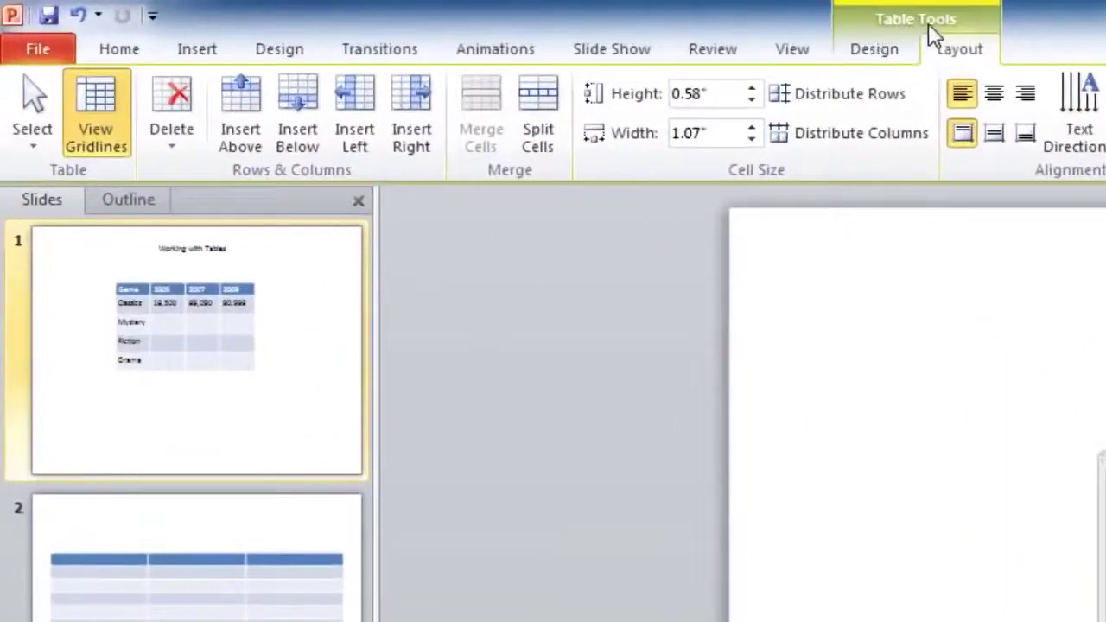
pyautogui.click(882, 52)
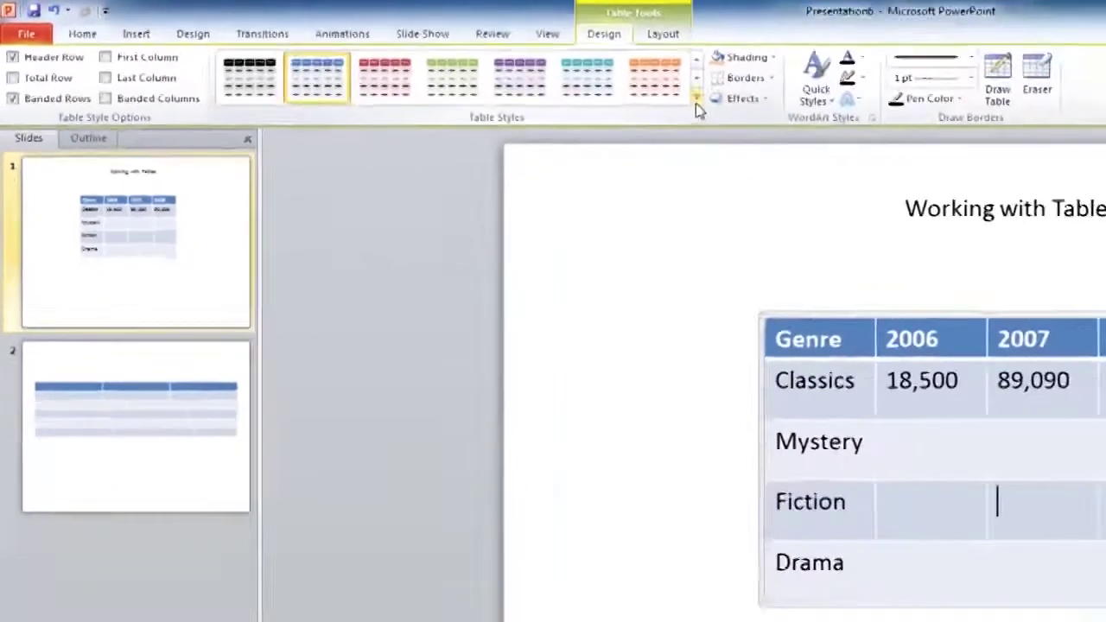
pyautogui.click(1008, 142)
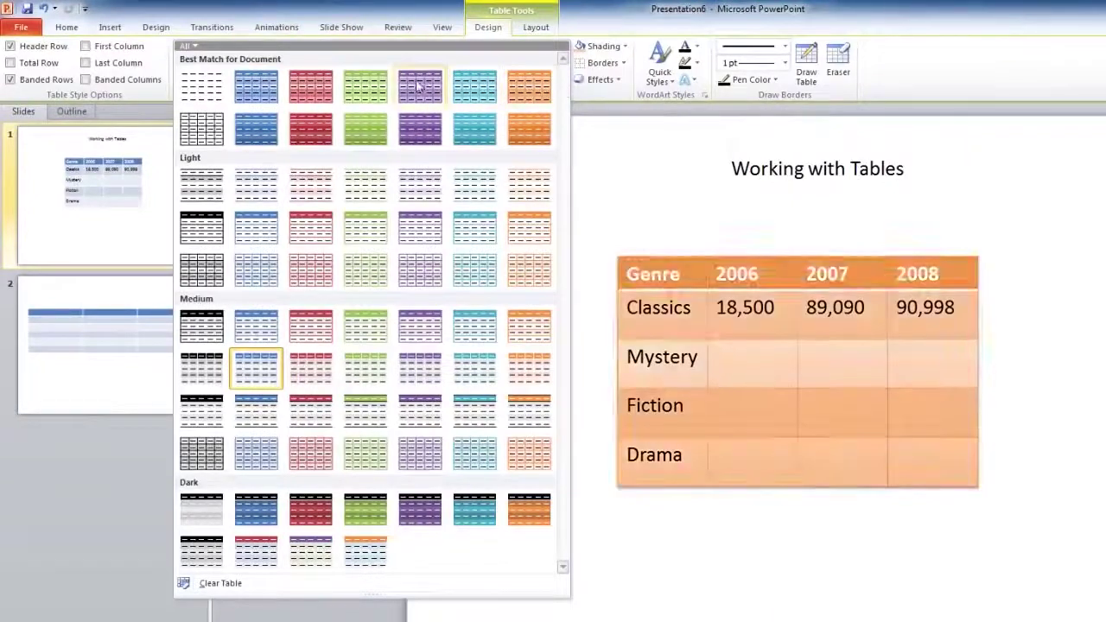
pyautogui.click(474, 101)
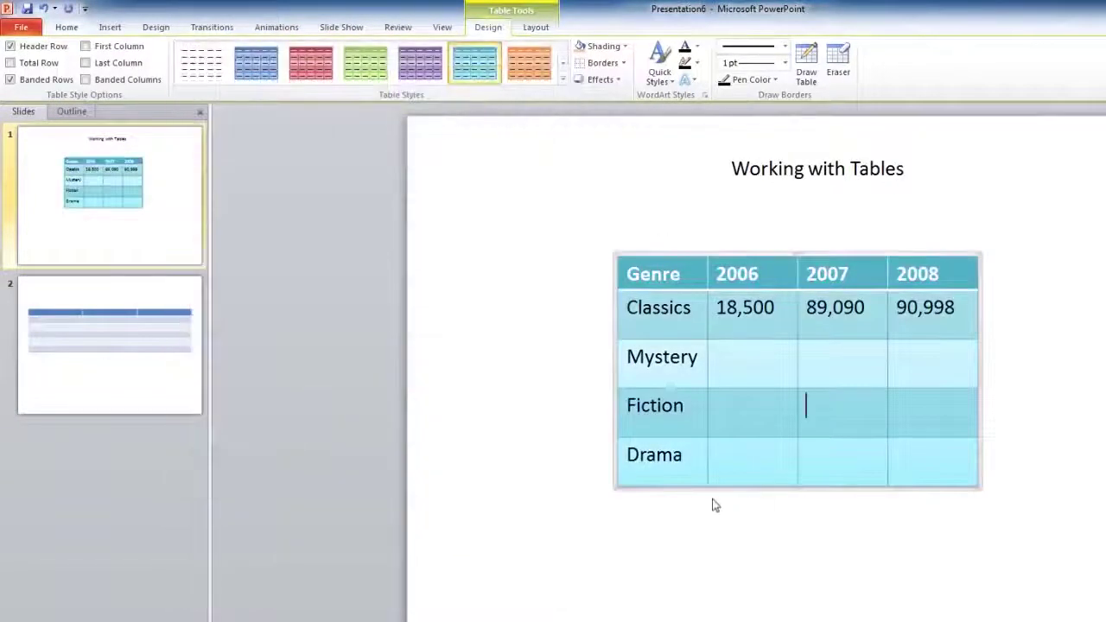
pyautogui.click(782, 510)
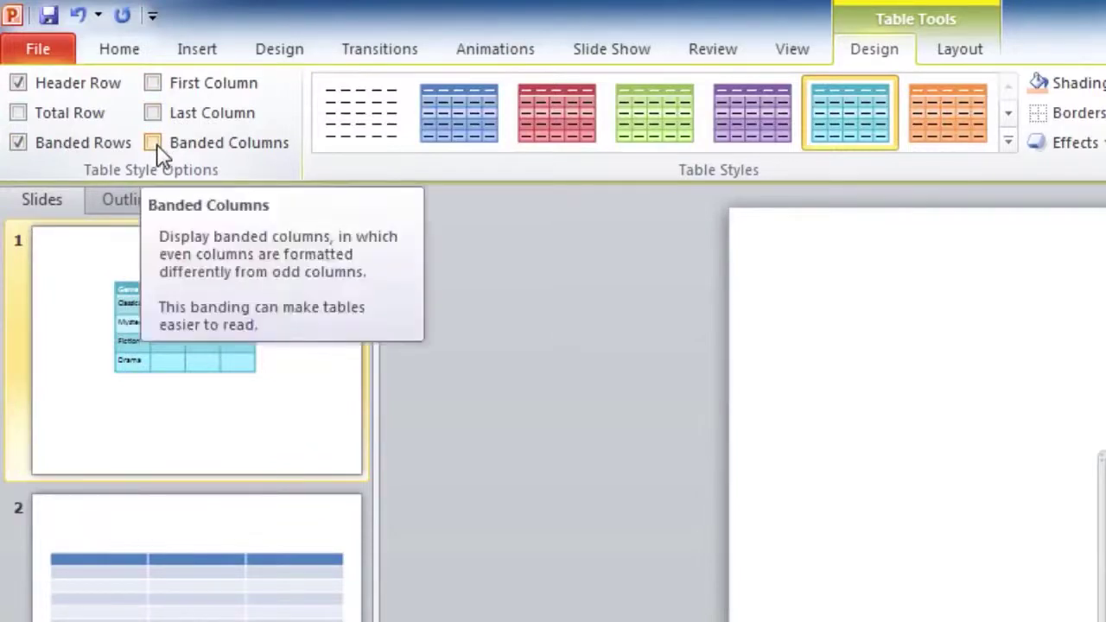
# Turn on Total Row and First Column, leaving Banded Columns and Banded Rows off
pyautogui.click(59, 121)
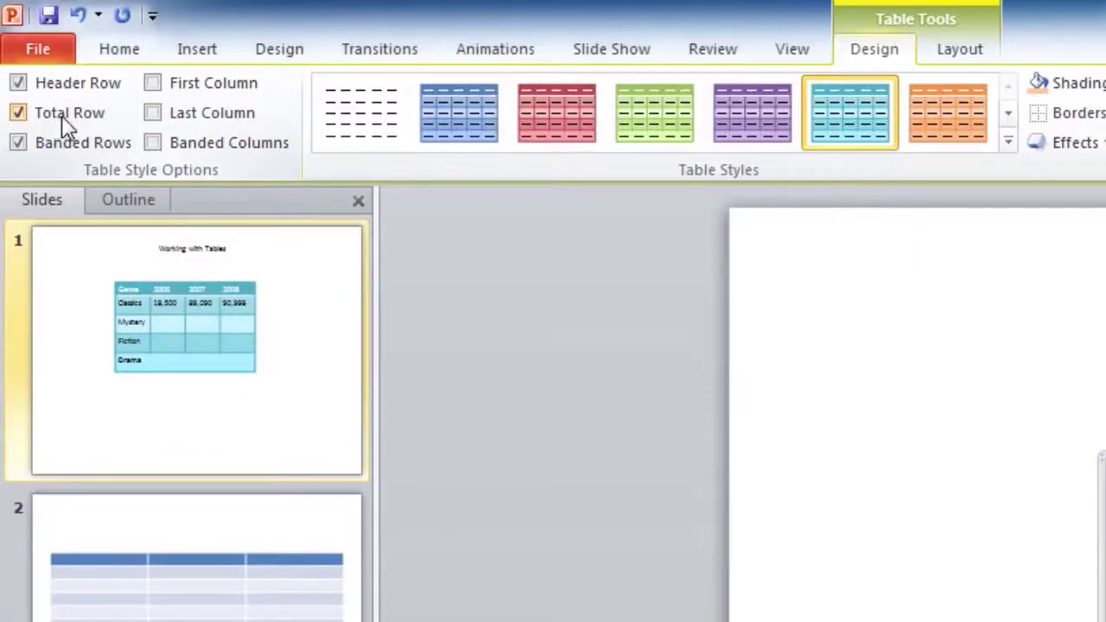
pyautogui.click(170, 89)
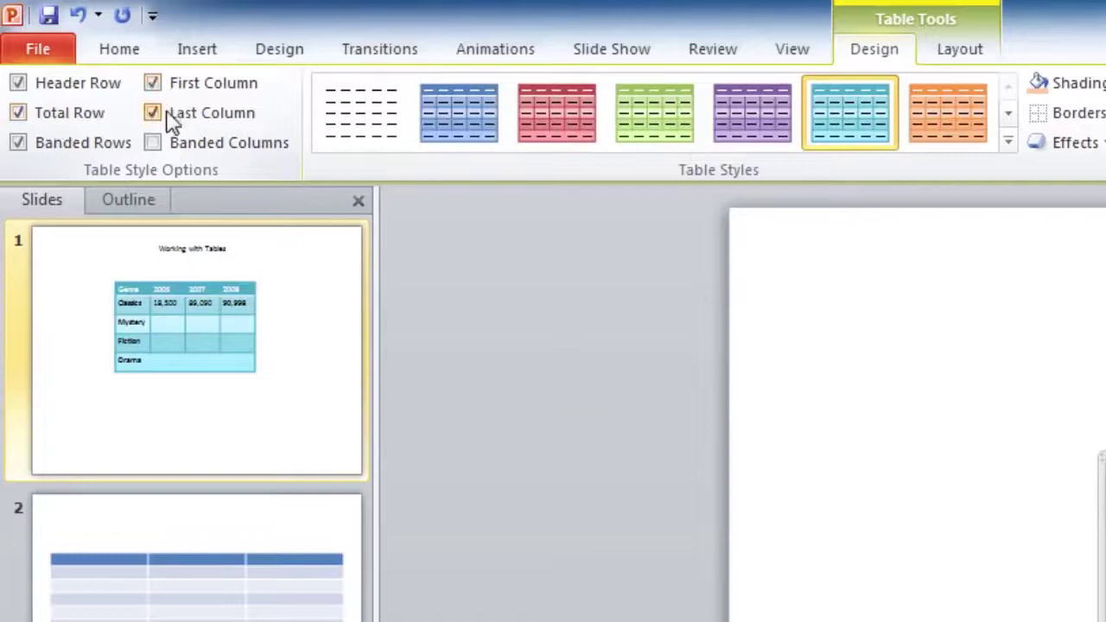
pyautogui.click(172, 148)
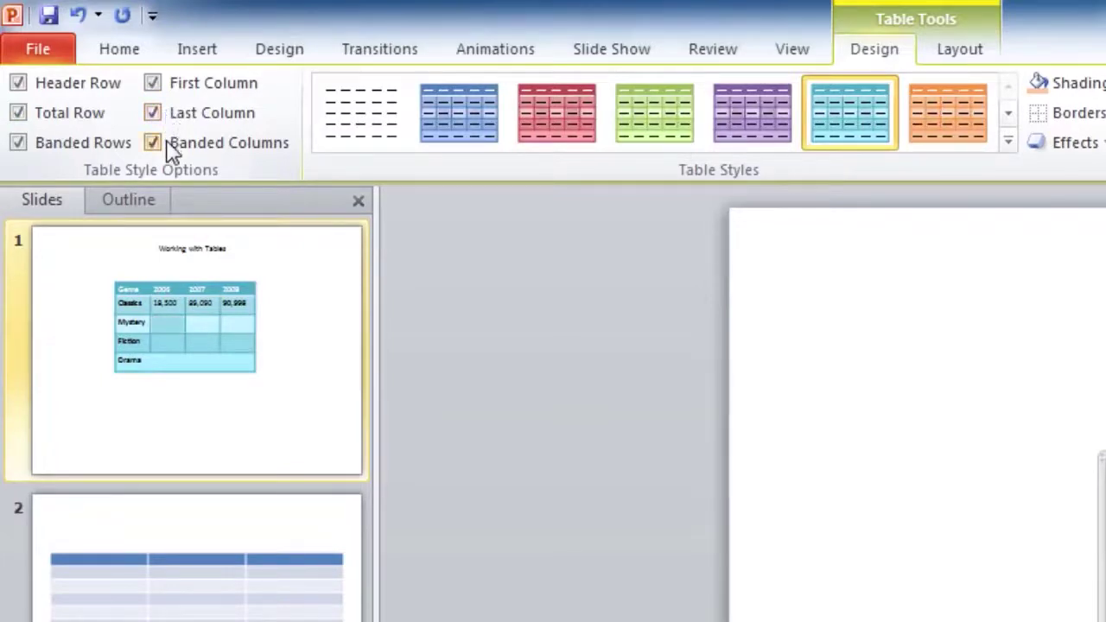
pyautogui.click(171, 147)
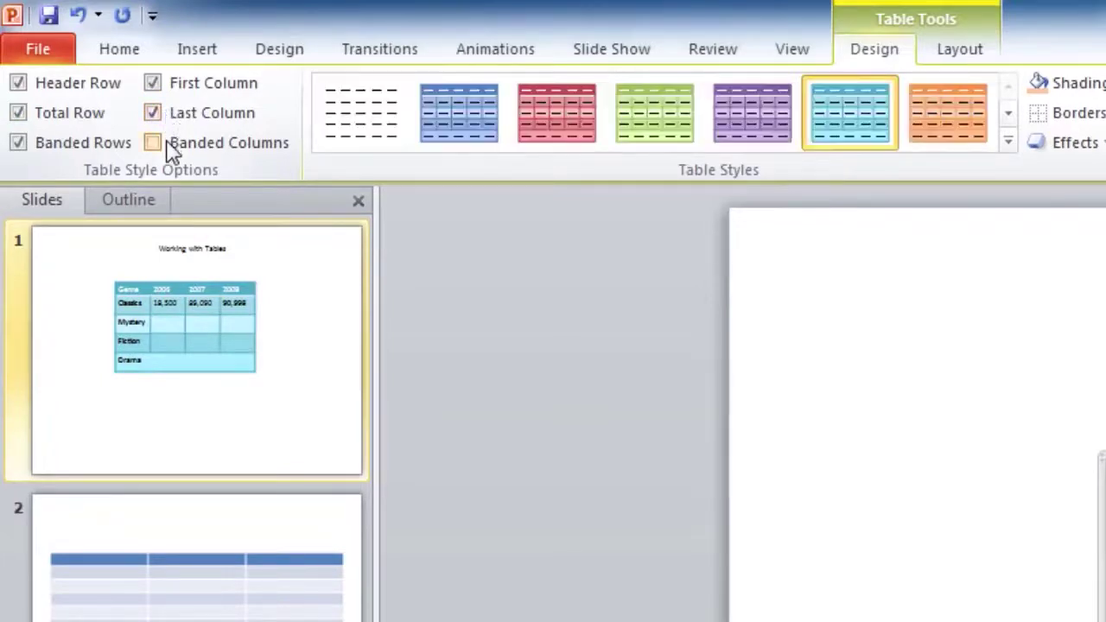
pyautogui.click(73, 156)
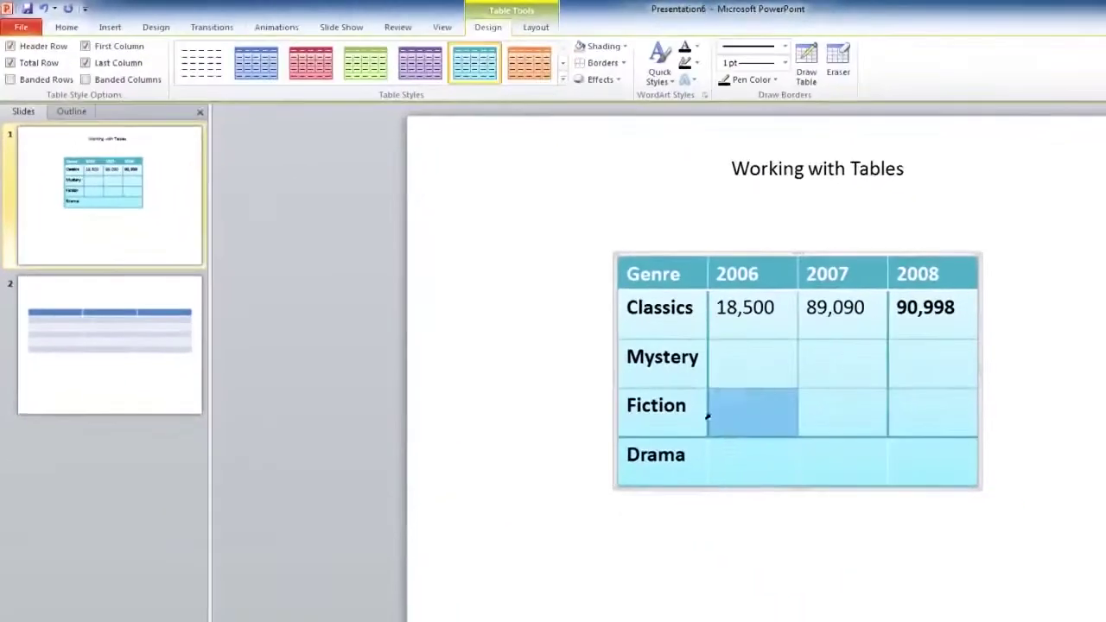
# Select the whole table from the Genre cell to the 2008 Drama cell
pyautogui.moveTo(707, 414); pyautogui.dragTo(789, 492)
pyautogui.click(789, 491)
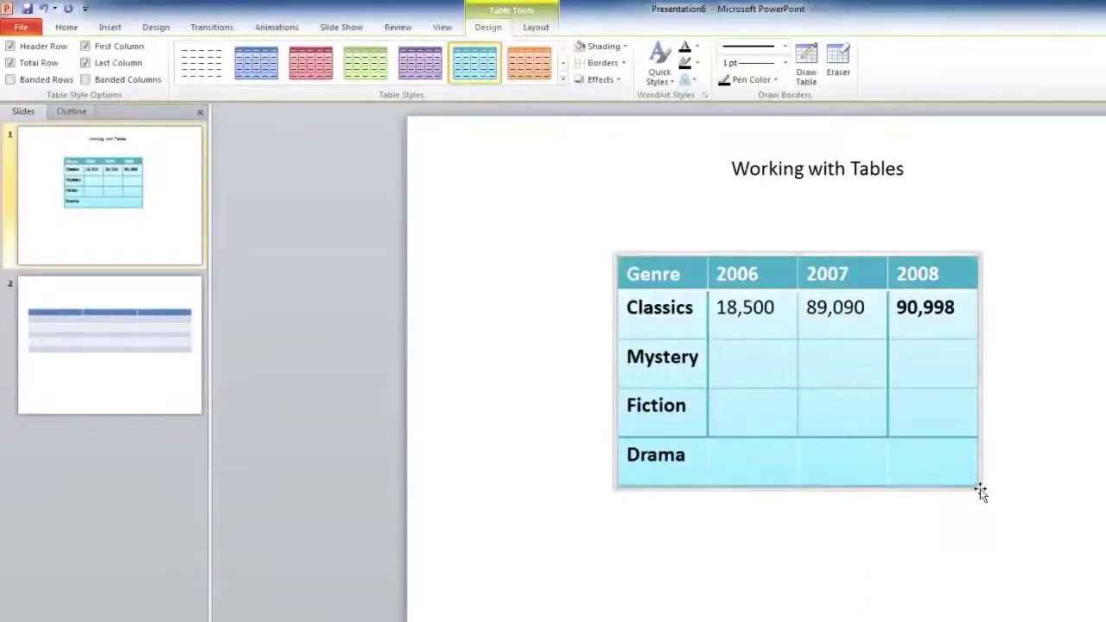
pyautogui.moveTo(649, 275); pyautogui.dragTo(970, 451)
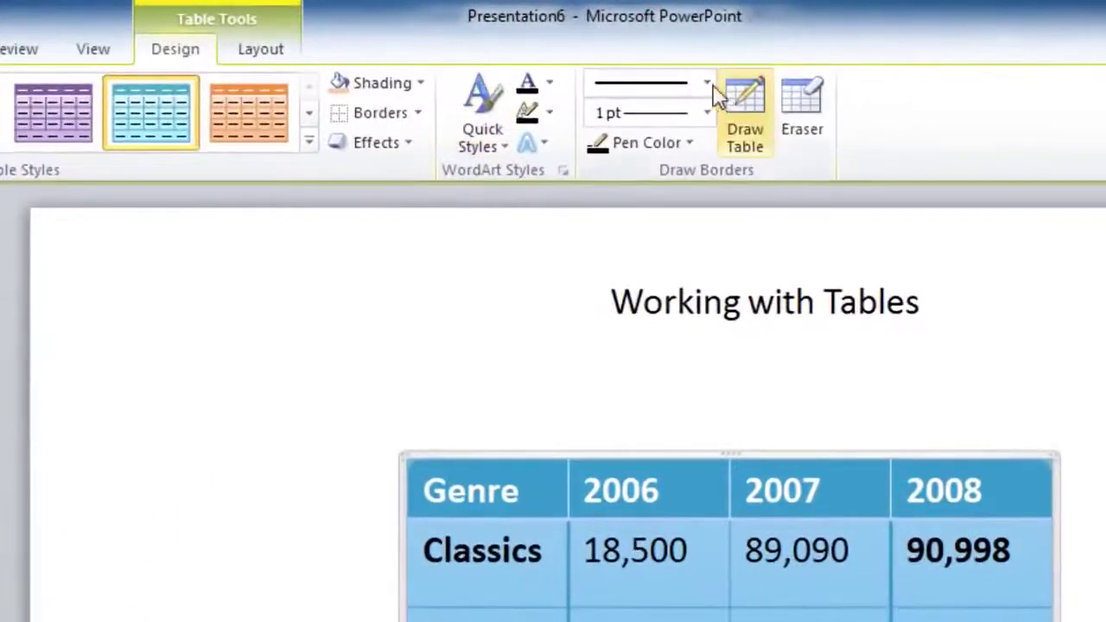
# Set the border pen to a dashed 4½ pt line and apply it to all cells
pyautogui.click(707, 84)
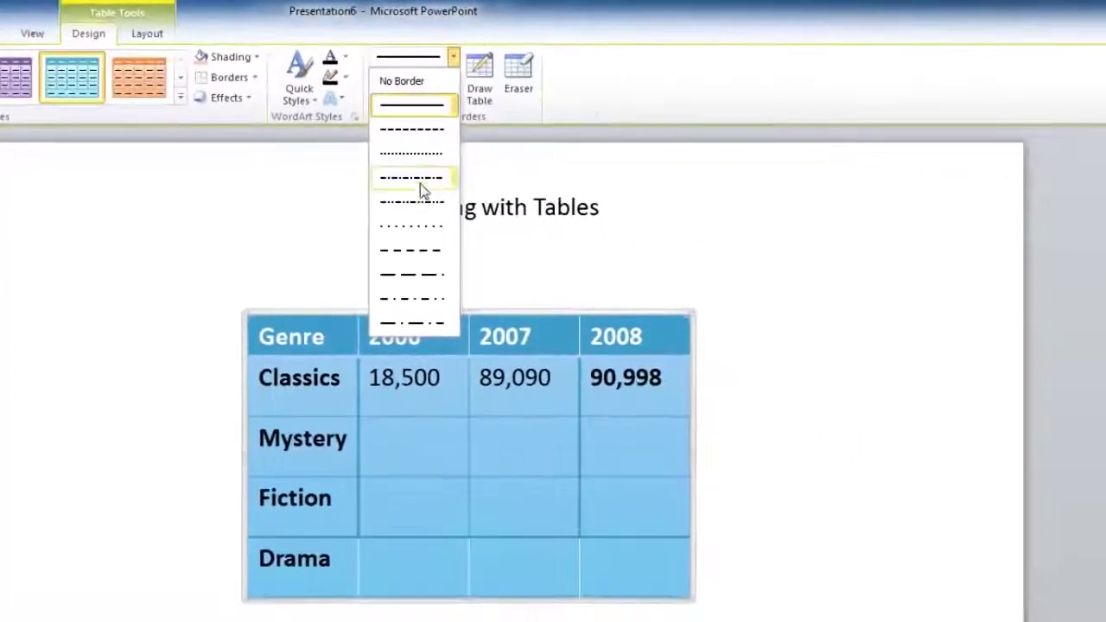
pyautogui.click(420, 195)
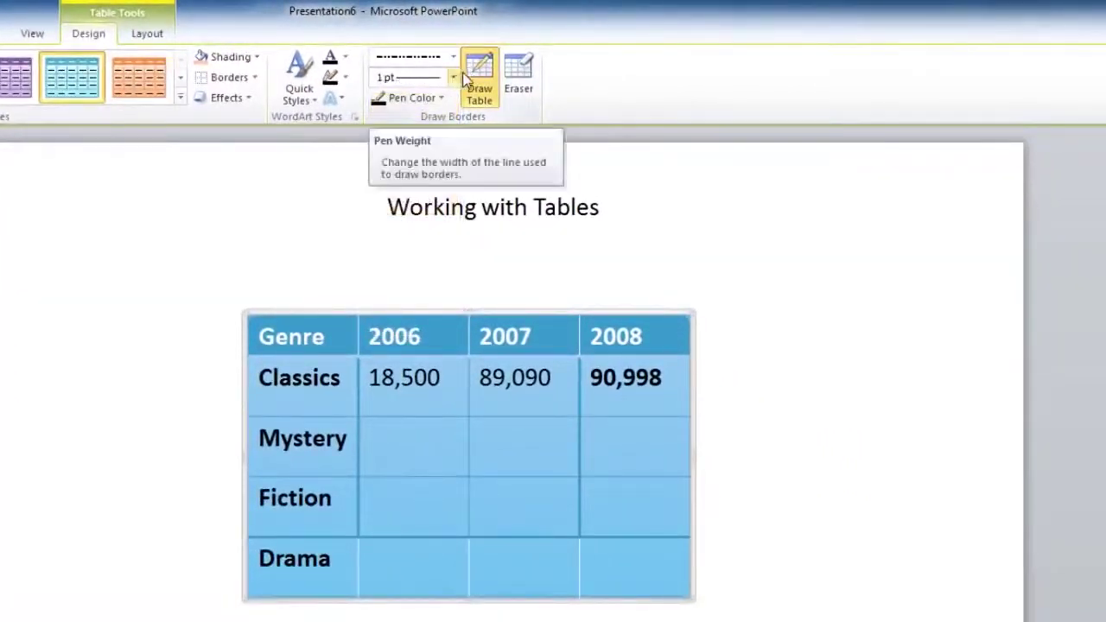
pyautogui.click(453, 77)
pyautogui.click(412, 272)
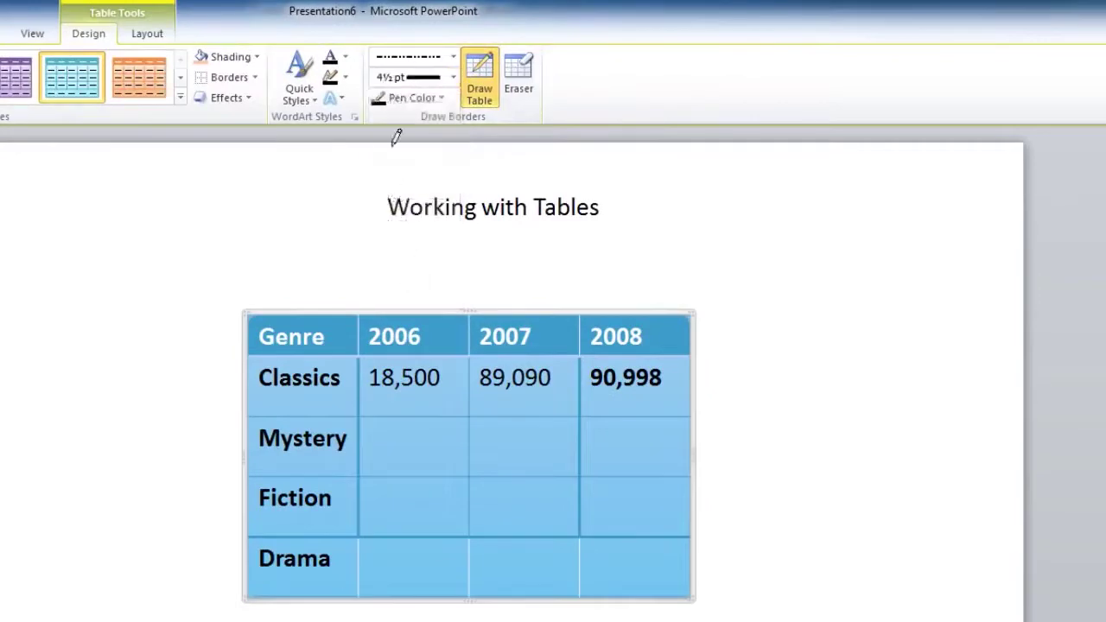
pyautogui.click(256, 79)
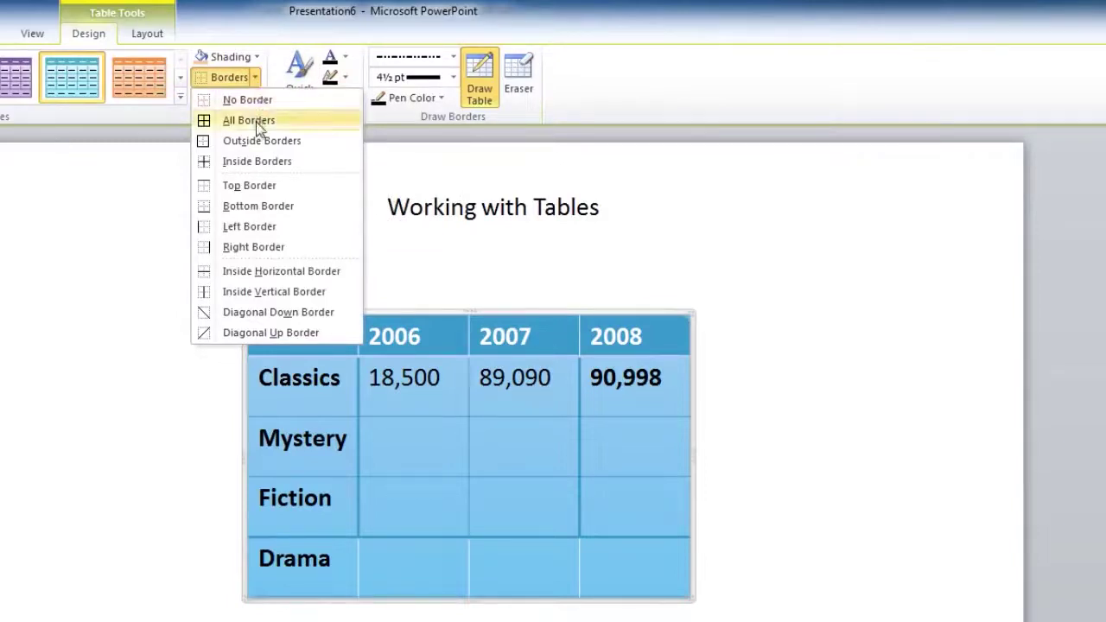
pyautogui.click(259, 121)
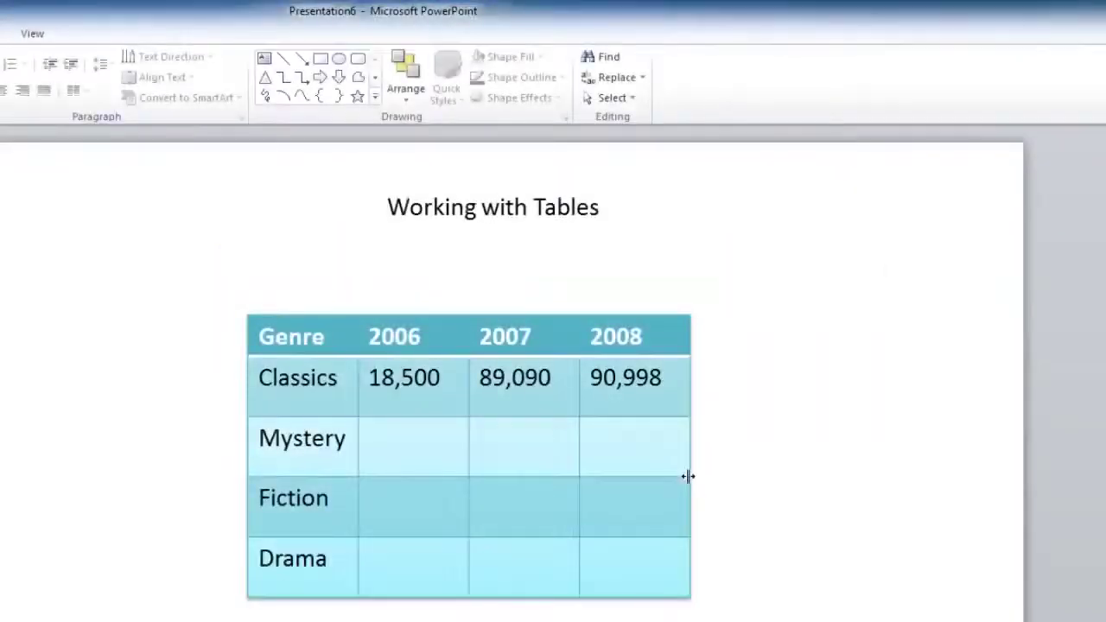
# Select the table, dismiss the Table Styles gallery unchanged, and show the Layout tools
pyautogui.click(682, 480)
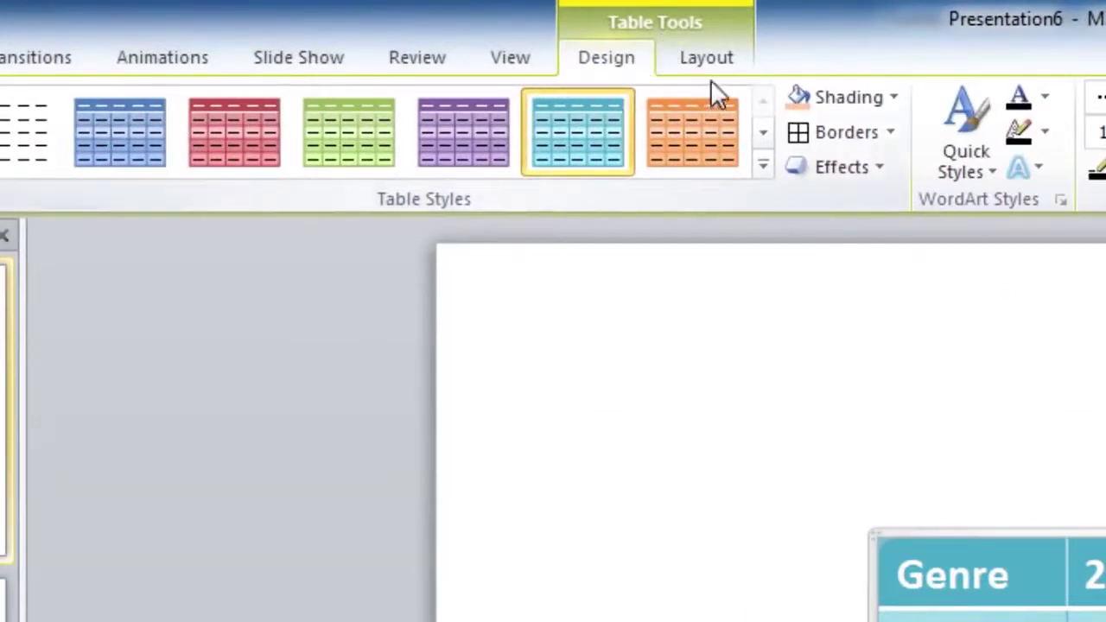
pyautogui.click(762, 164)
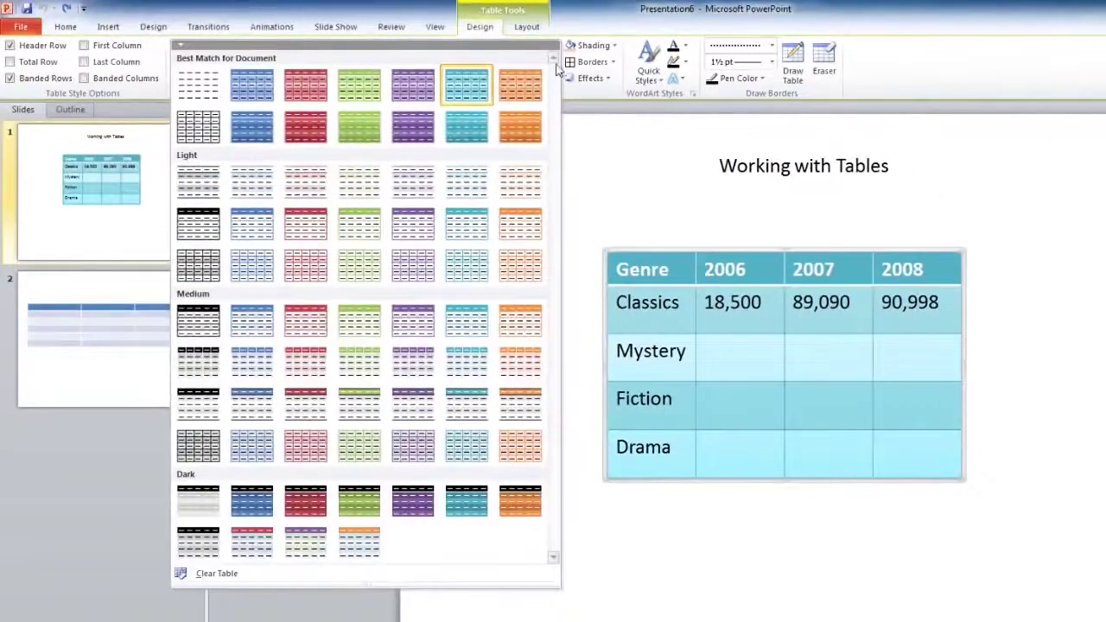
pyautogui.click(563, 579)
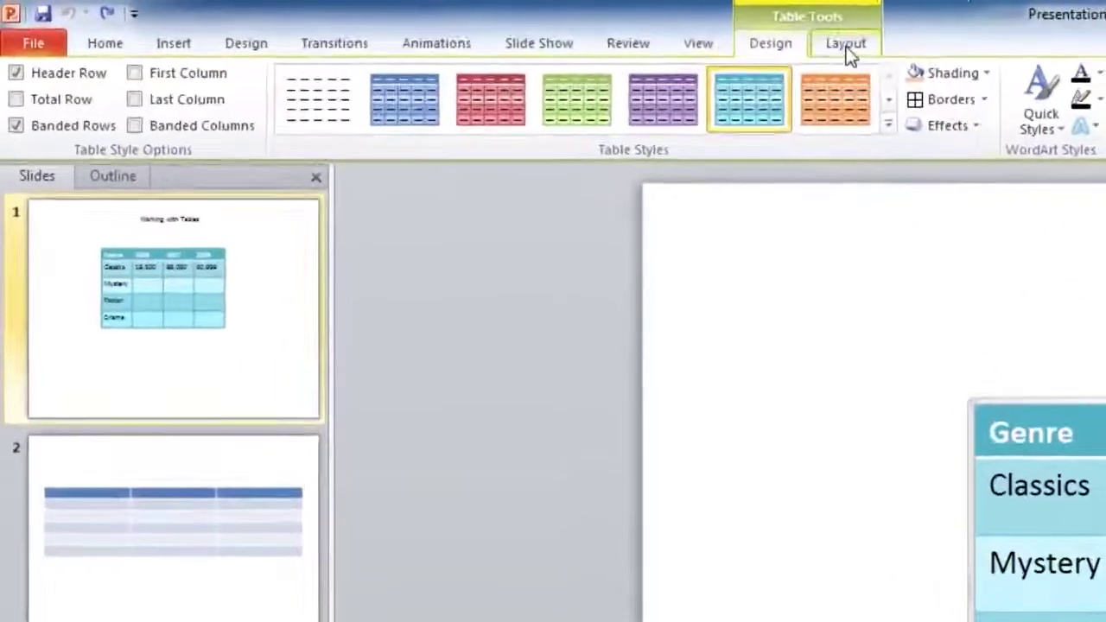
pyautogui.click(524, 32)
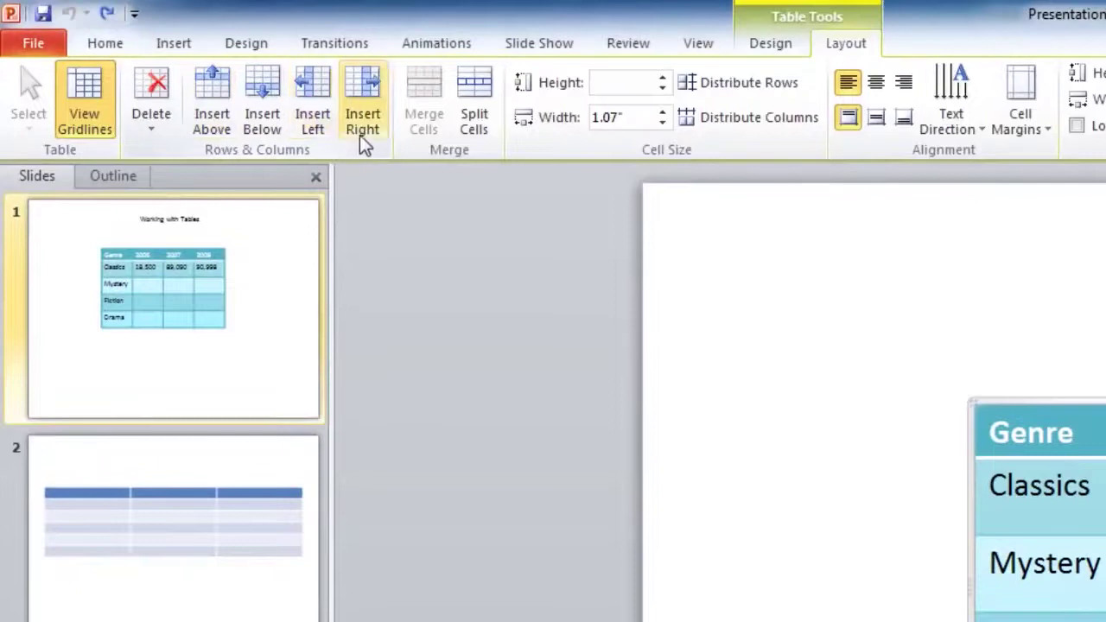
# Cancel the Split Cells dialog, then centre the 2006 header text in its cell
pyautogui.click(485, 127)
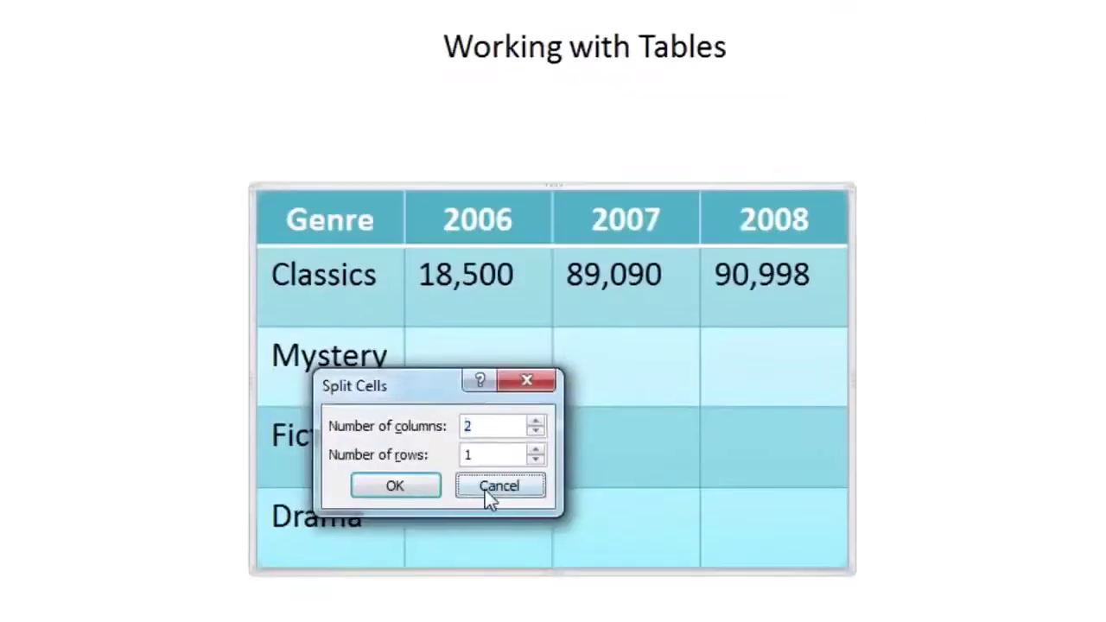
pyautogui.click(494, 485)
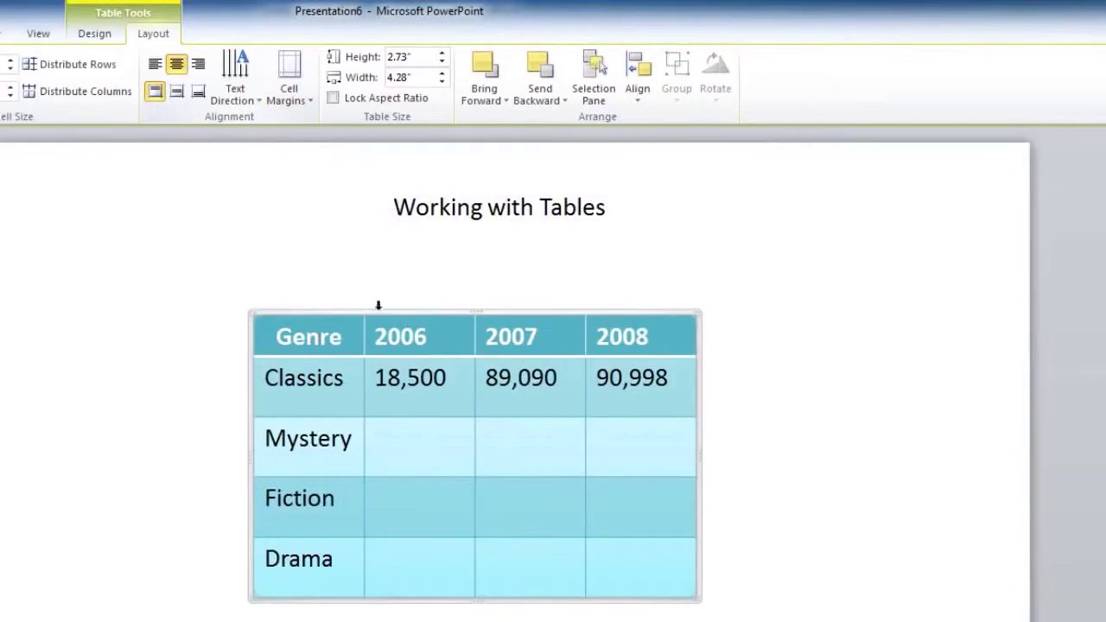
pyautogui.click(391, 337)
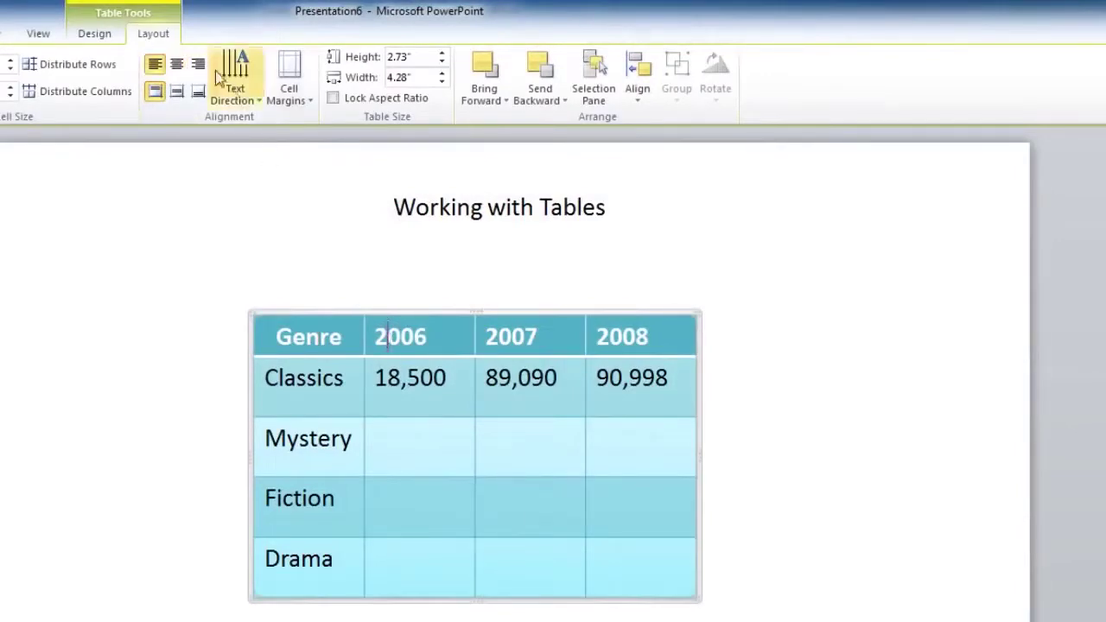
pyautogui.click(176, 65)
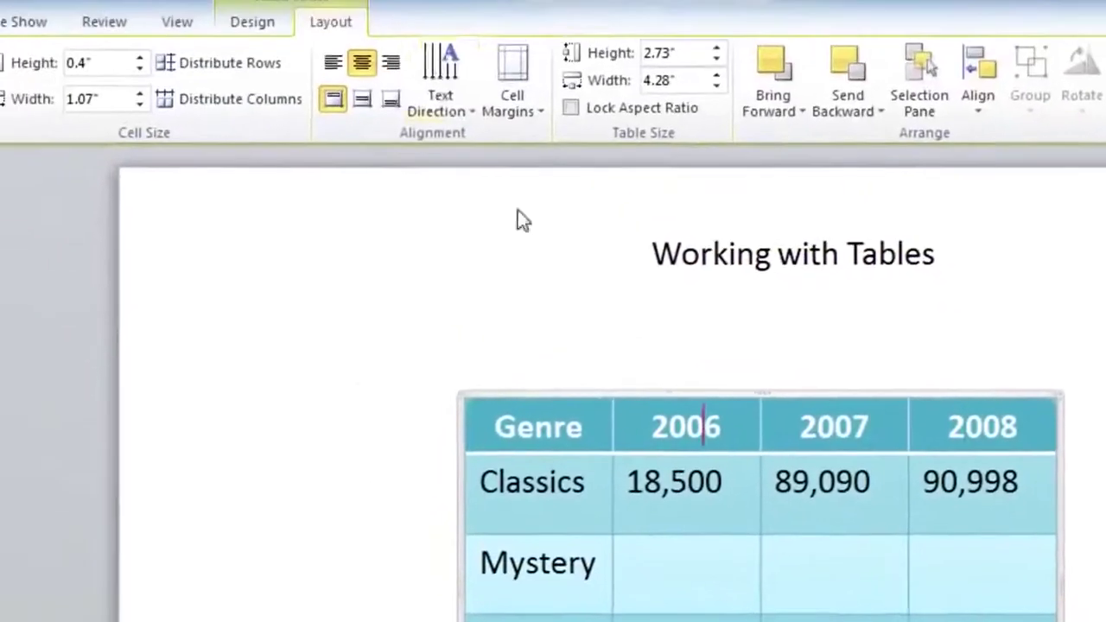
# Rotate the 2006 header text 90 degrees
pyautogui.click(461, 106)
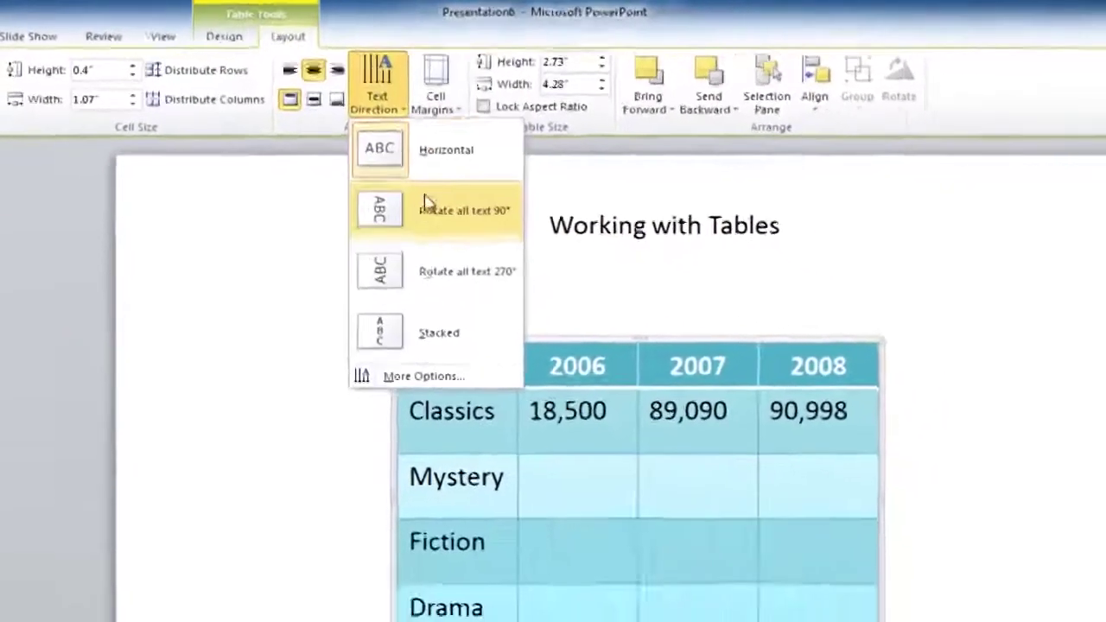
pyautogui.click(393, 198)
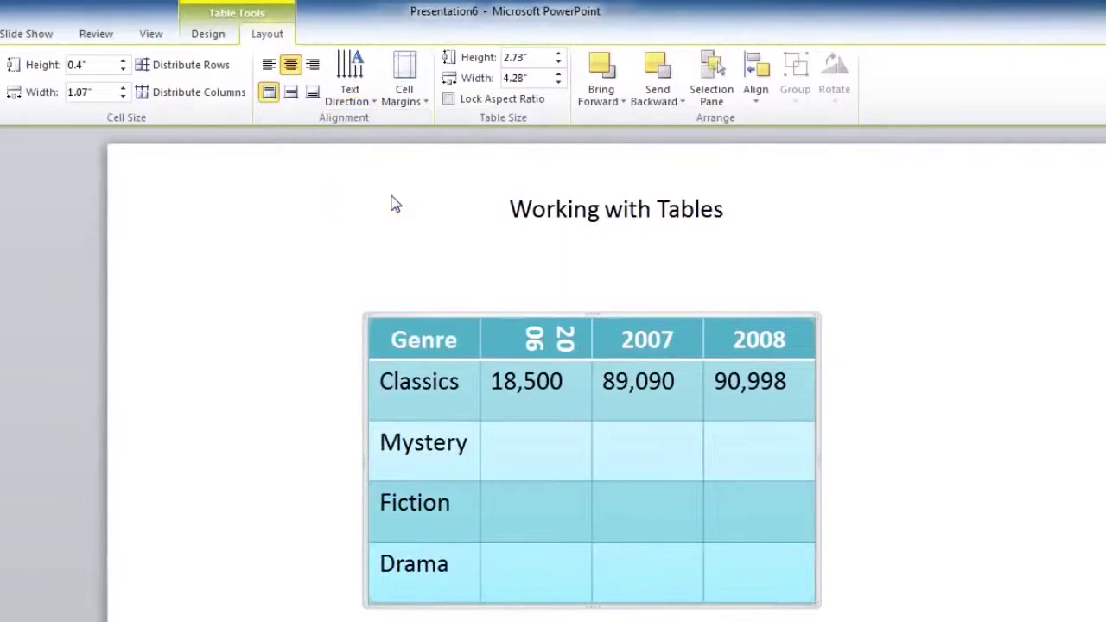
pyautogui.click(351, 82)
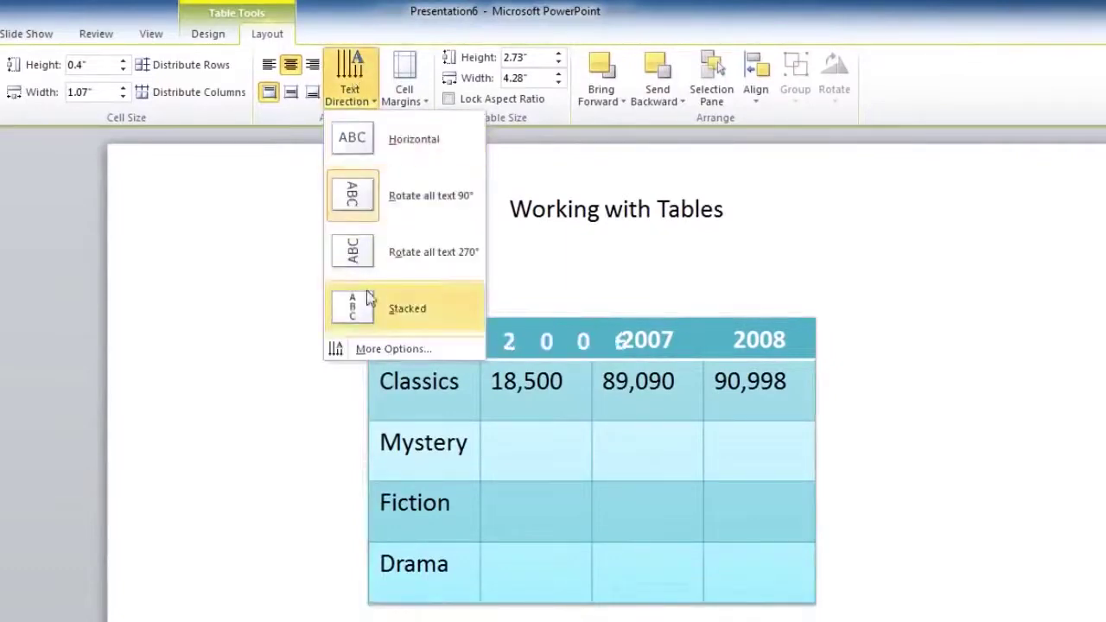